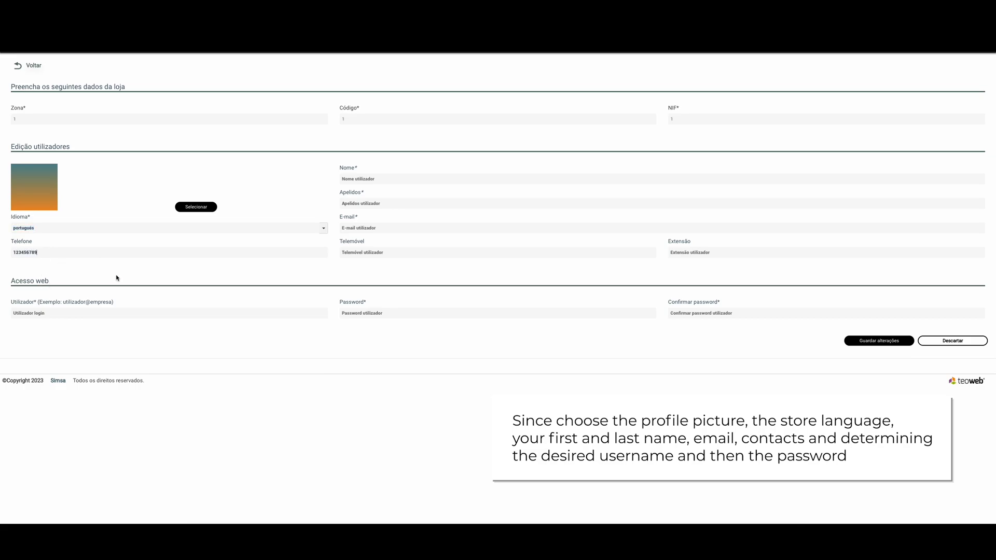
Fill in the user's first name, surname and e-mail address
click(394, 180)
text(Kroftools)
click(421, 202)
text(Krof)
click(413, 226)
text(3d)
Enter the web login username, set and confirm the account password, and save the user details
click(175, 310)
text(3d@kroftools)
click(415, 311)
text(123456789)
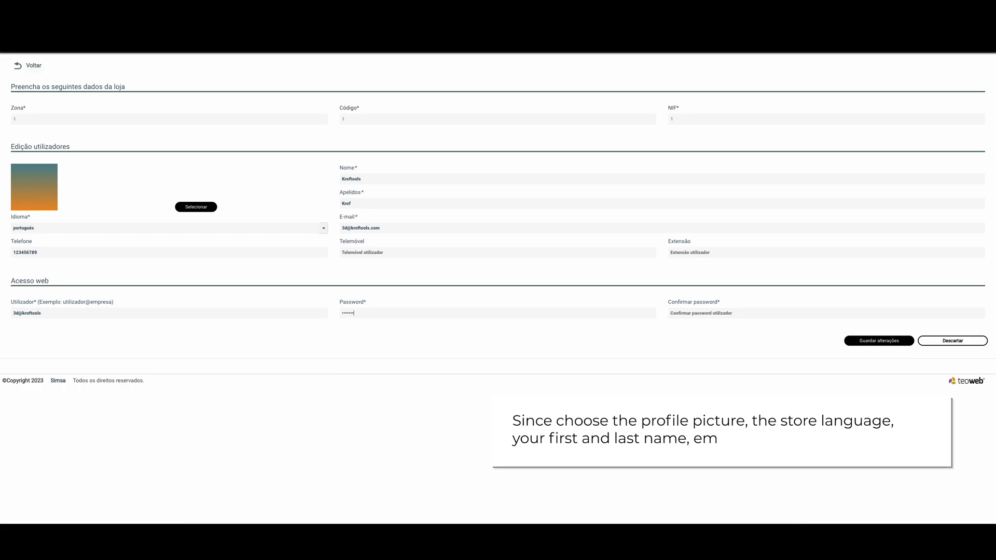
text(012)
key(Tab)
text(1234567)
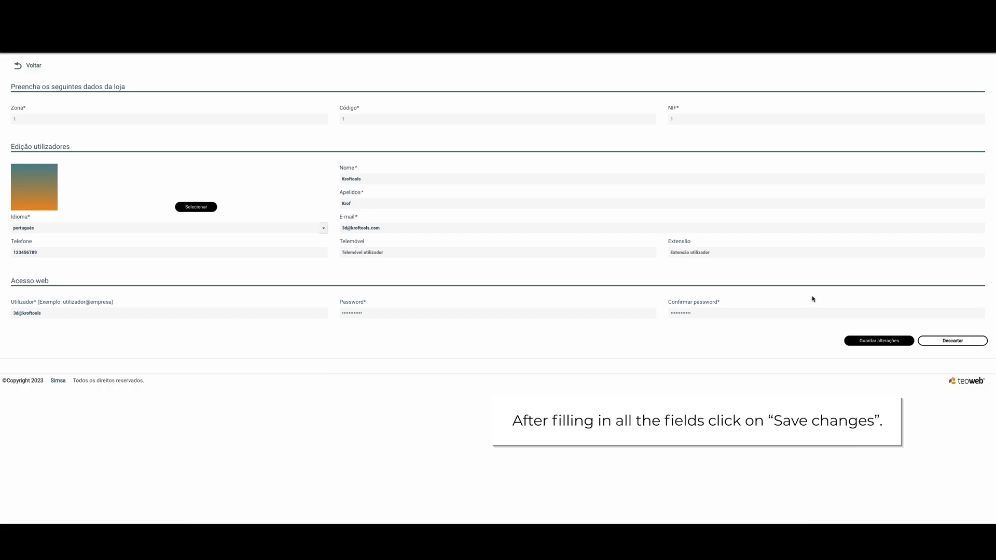
click(879, 341)
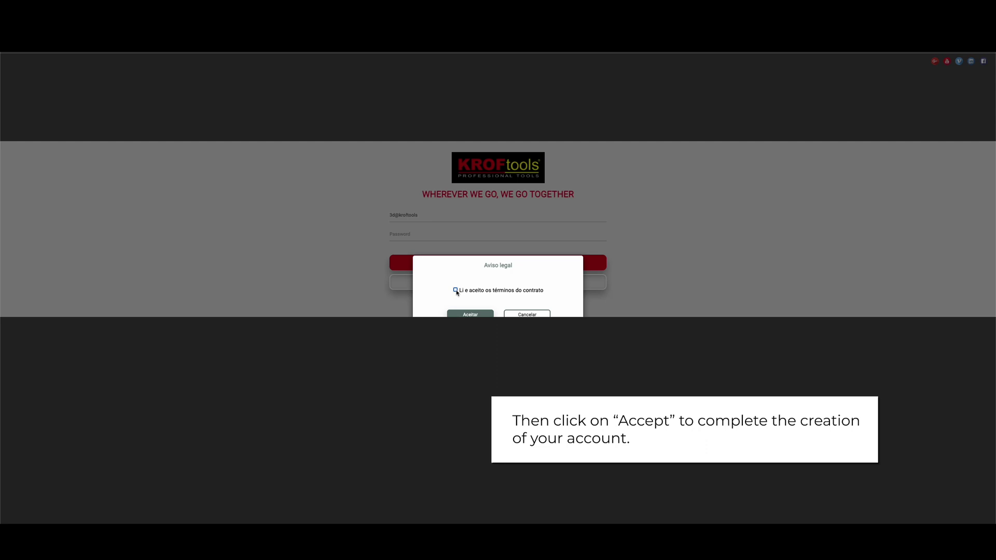
Accept the contract terms and begin a new estimate, numbered 00221
click(470, 313)
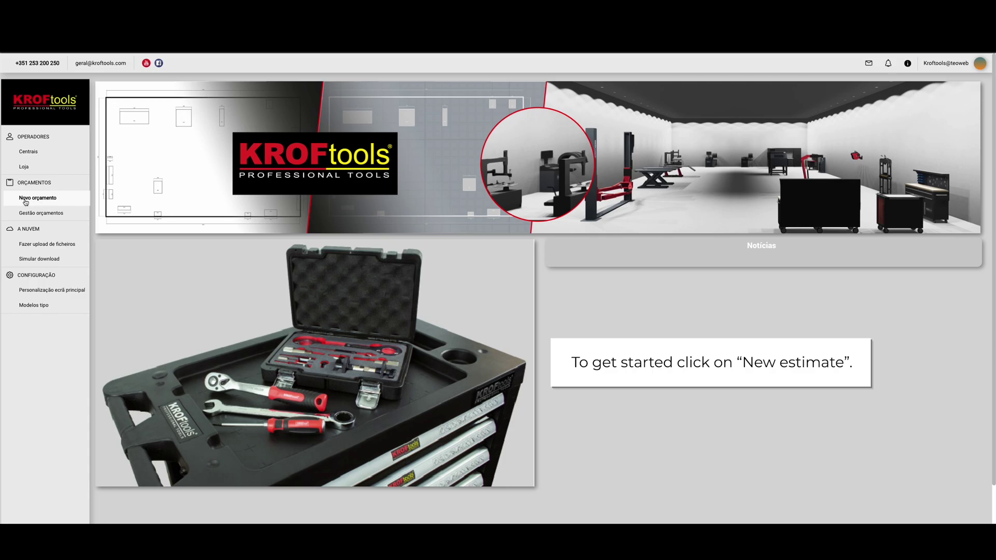
click(67, 201)
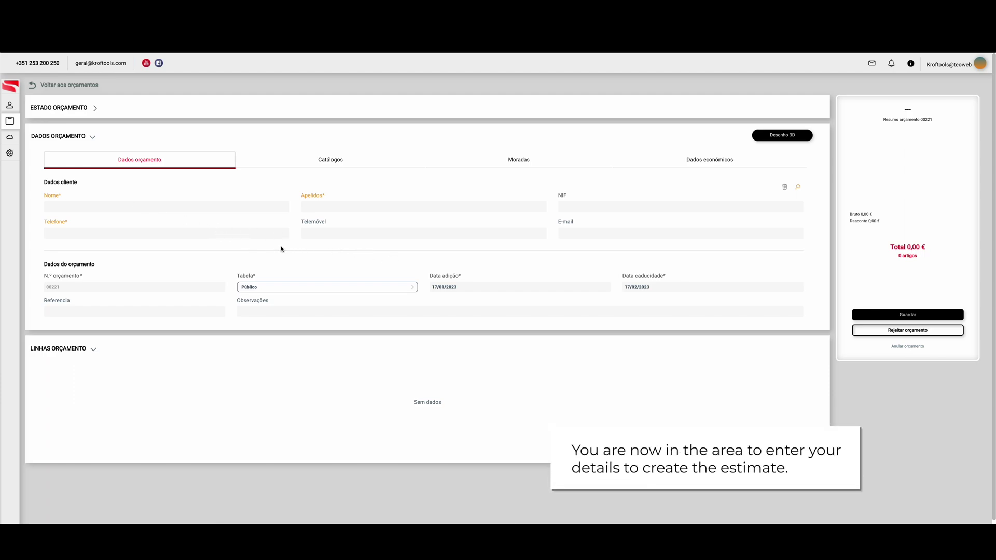
Keep Público as the price table and show catalogues WEB KROFTOOLS and PORTAS E JANELAS
click(402, 286)
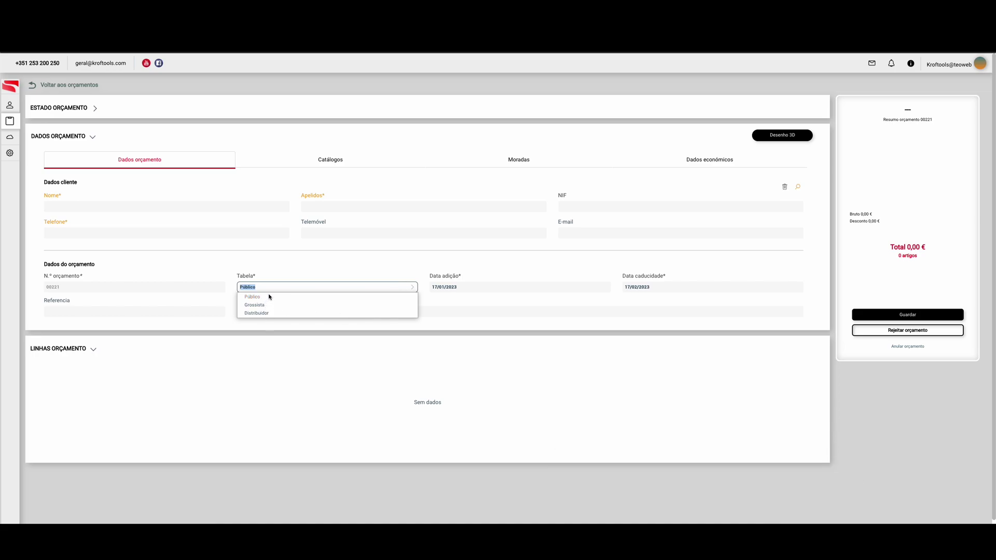
click(408, 285)
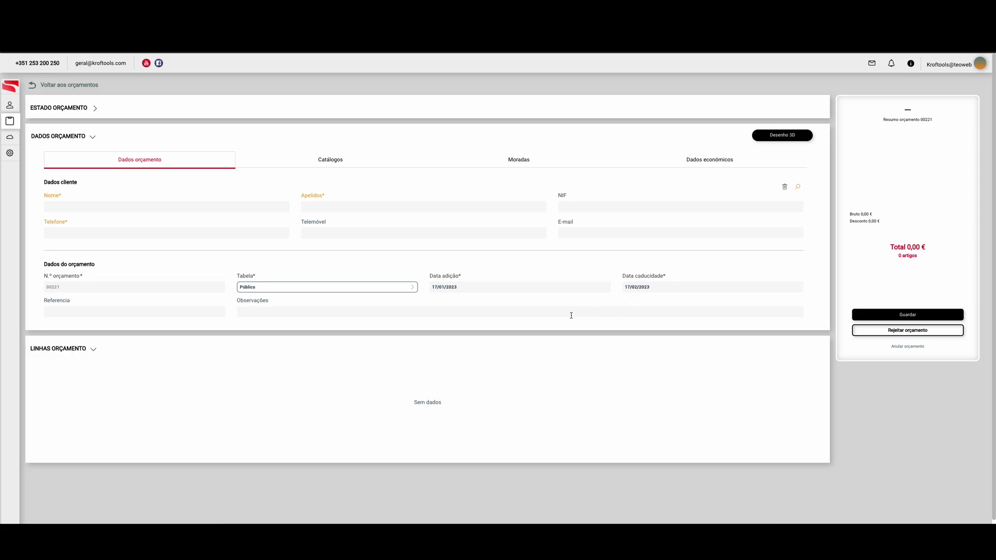
click(341, 163)
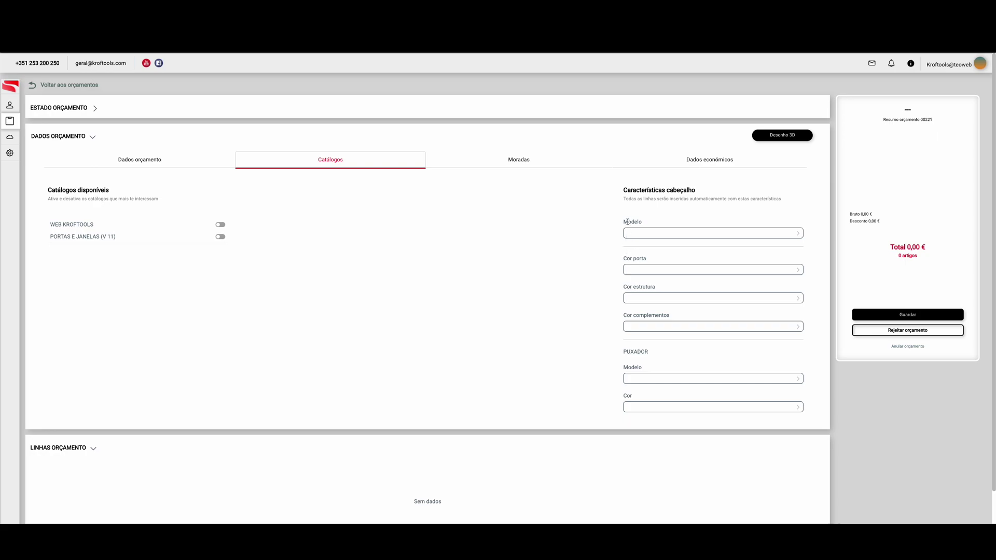
Review the Moradas and Dados económicos tabs and payment methods, then return to Dados orçamento
click(539, 164)
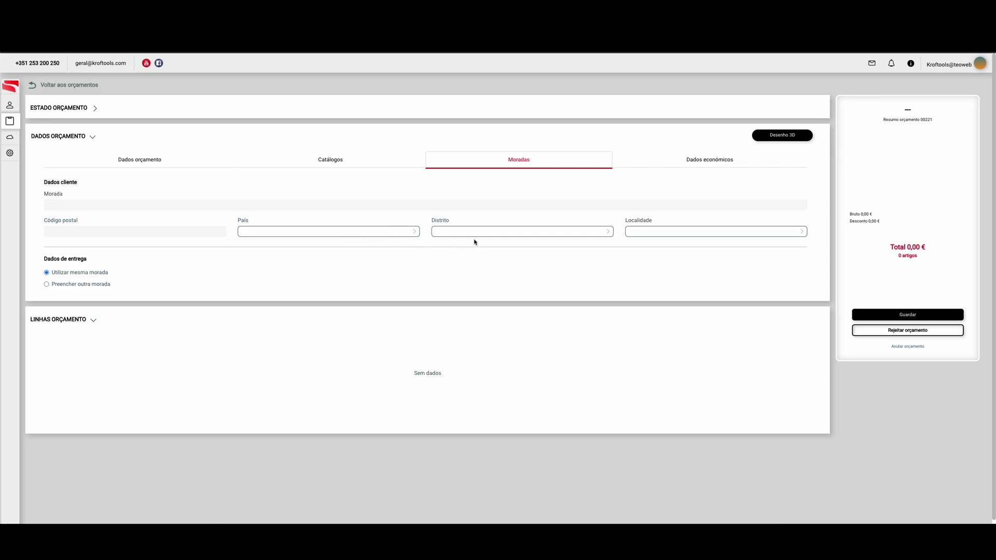
click(697, 164)
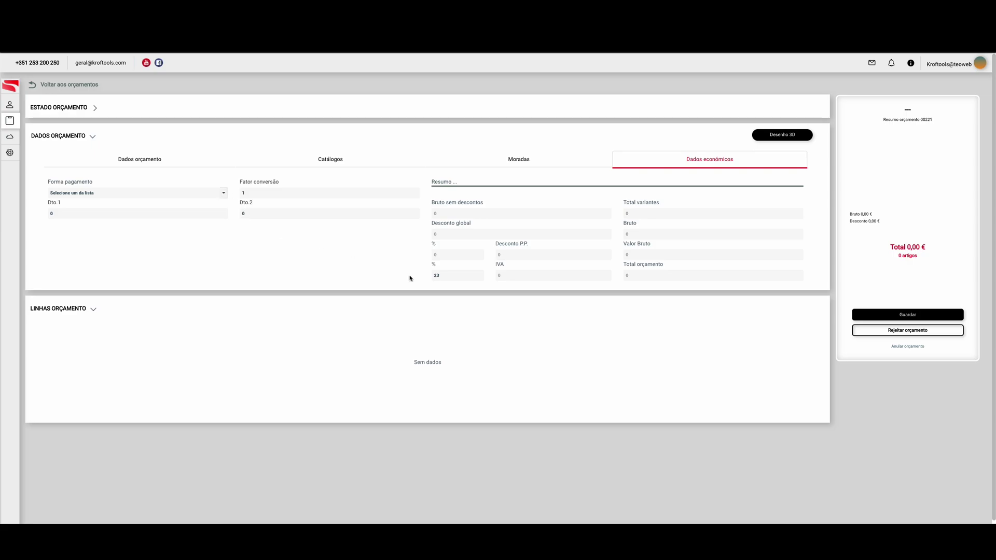
click(222, 193)
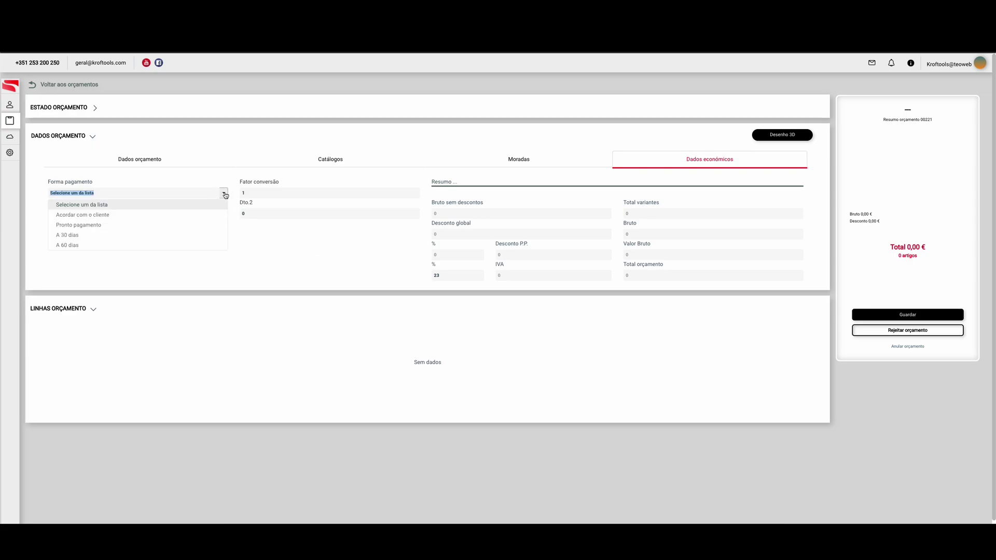
click(308, 263)
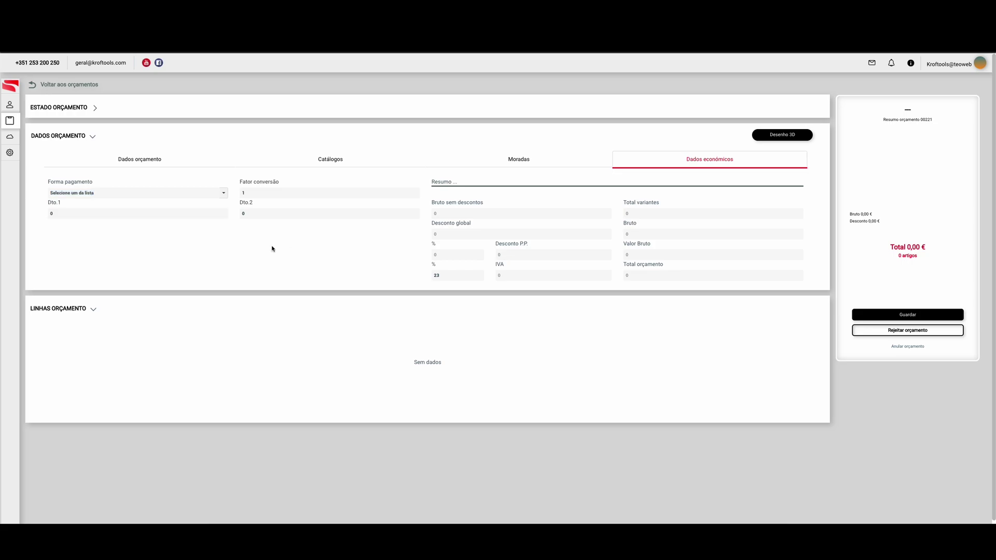
click(172, 161)
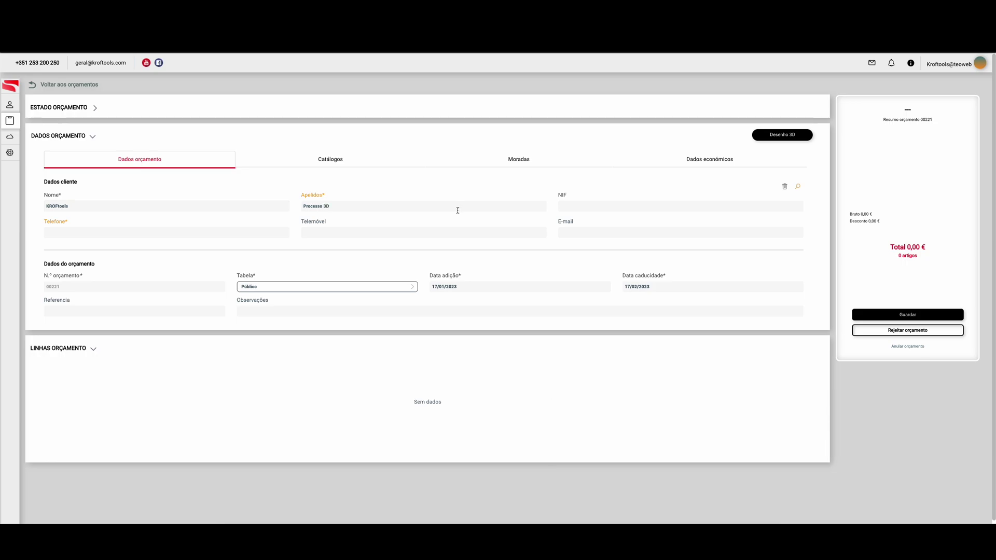
Enter the client's phone number and launch the Desenho 3D workshop editor
click(221, 228)
text(123456789)
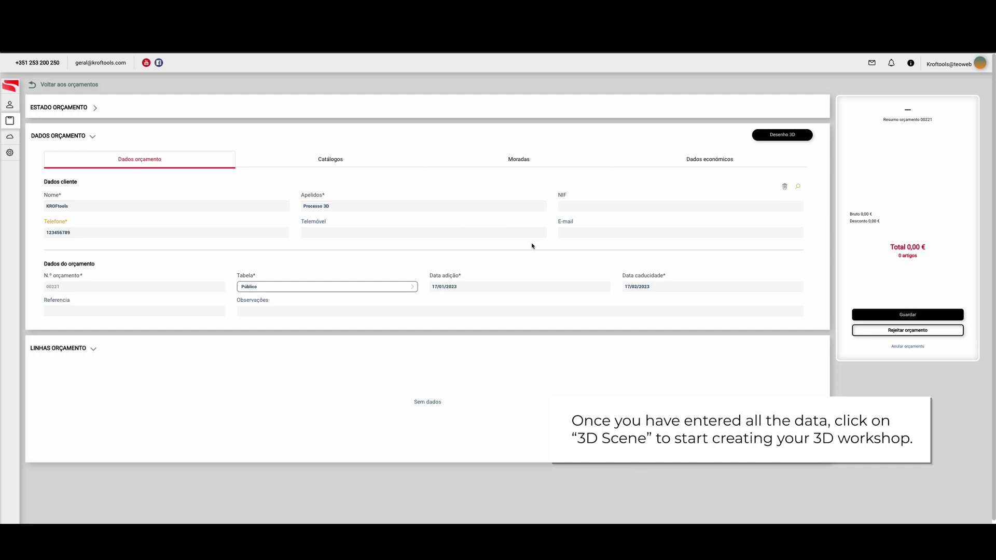
click(787, 138)
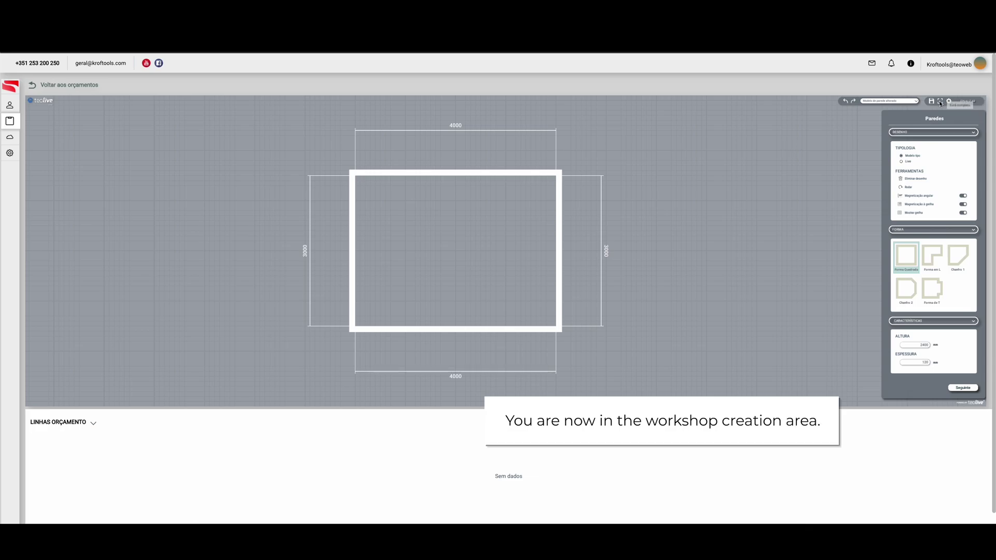
Go full screen and cycle through L, Chanfro 1 and Chanfro 2, ending on Forma de T
click(939, 101)
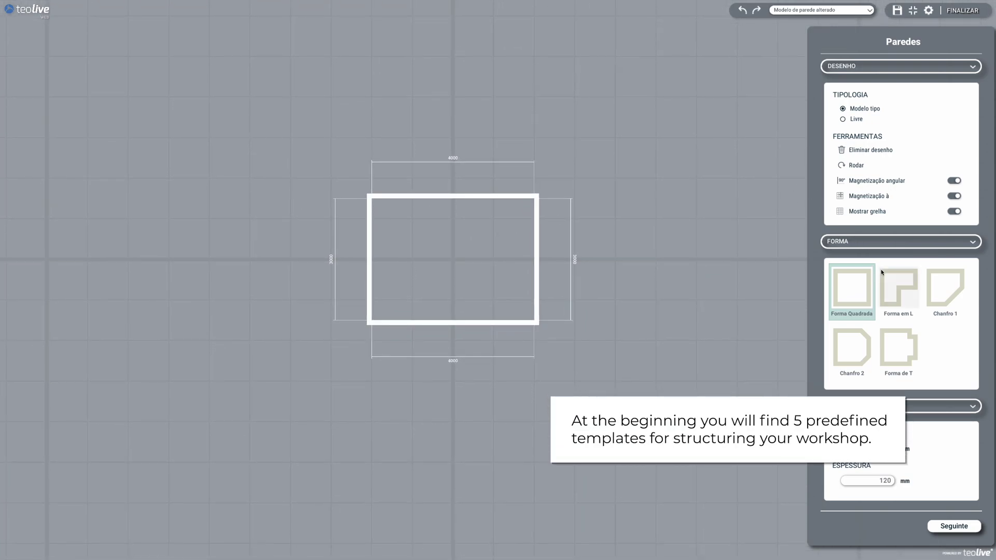
click(889, 285)
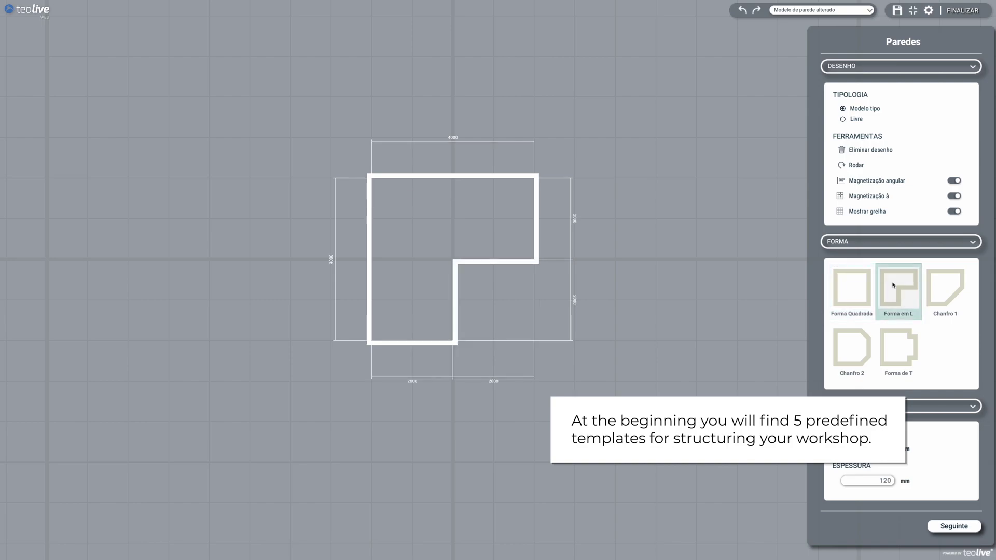
click(947, 288)
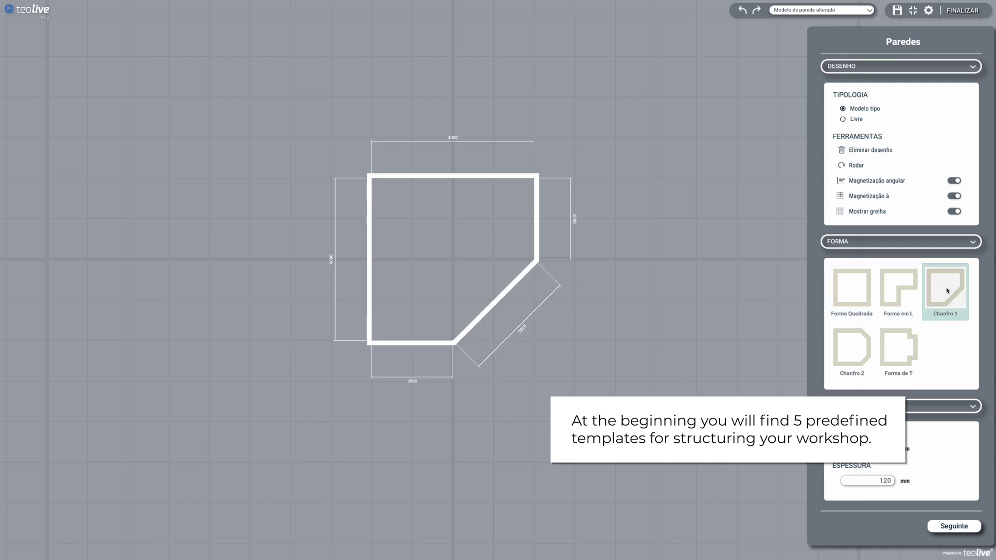
click(855, 365)
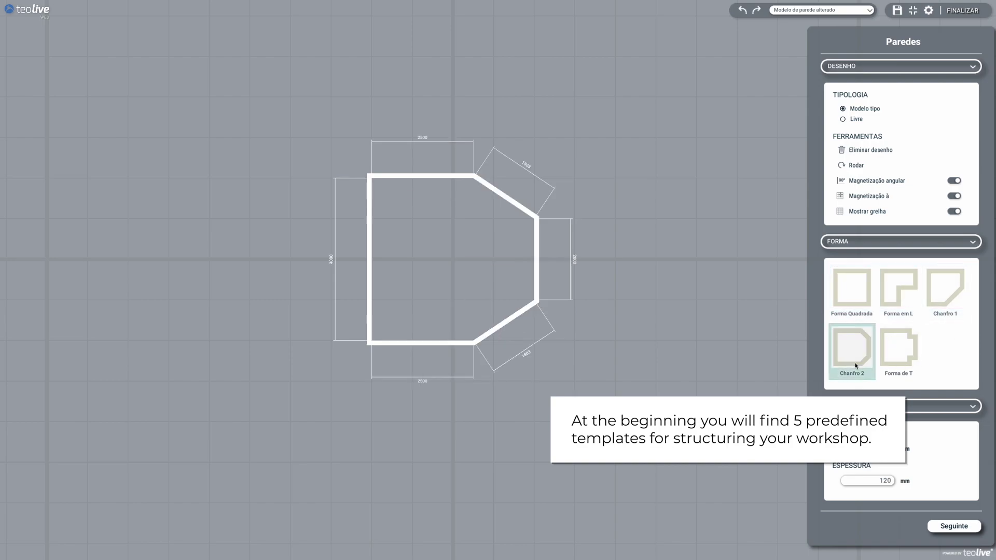
click(907, 364)
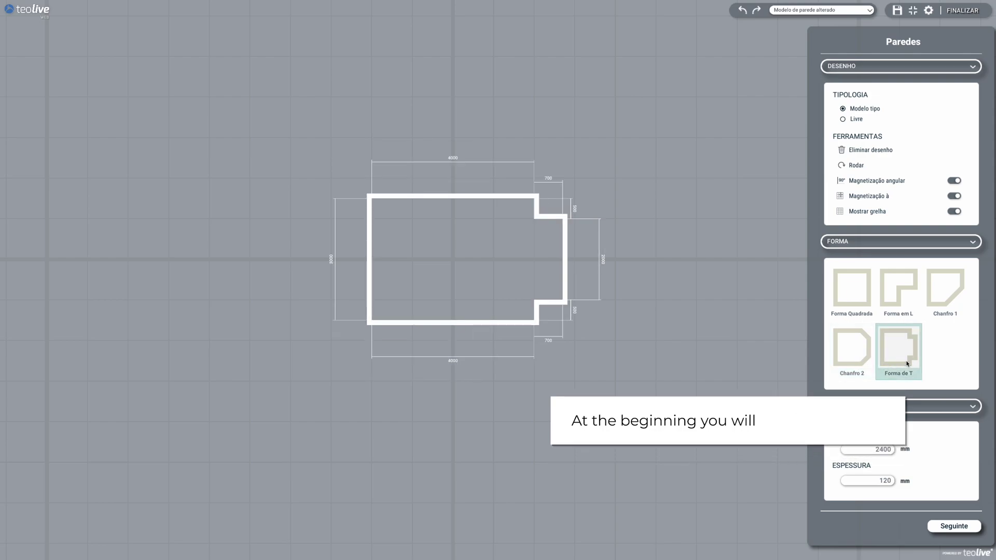
Draw a 9400 × 7100 rectangle freehand, then revert to the 4000 × 3000 Forma Quadrada template
click(856, 119)
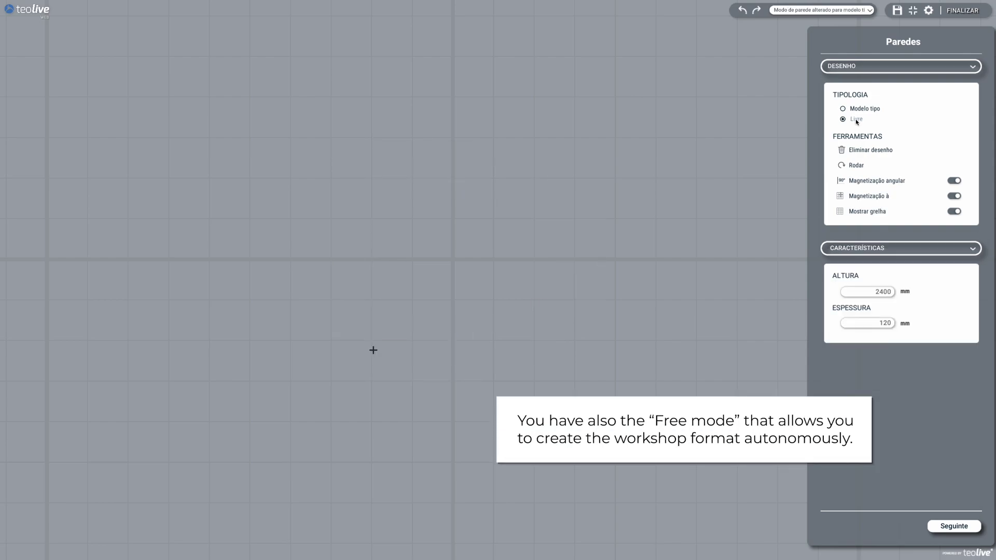
click(250, 211)
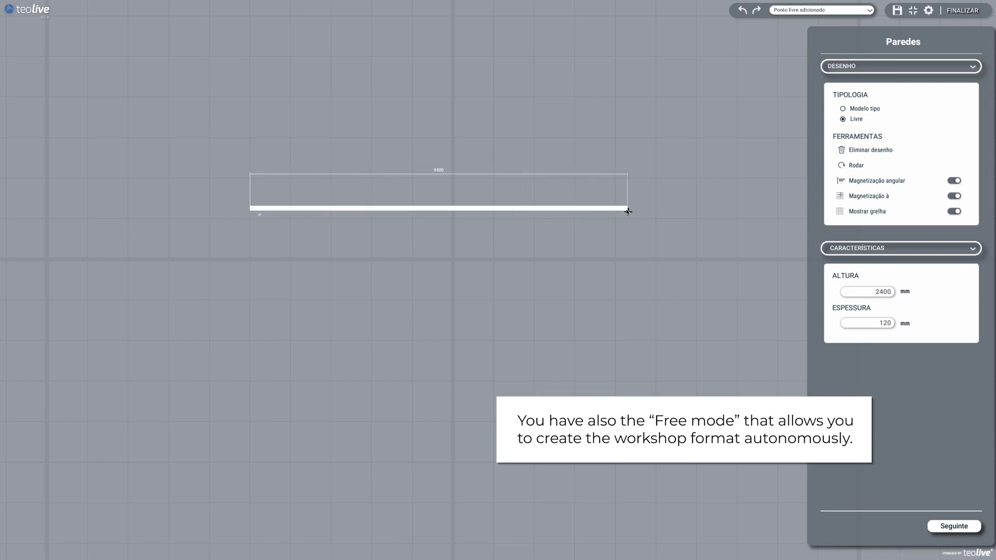
click(631, 211)
click(630, 499)
click(250, 499)
click(249, 211)
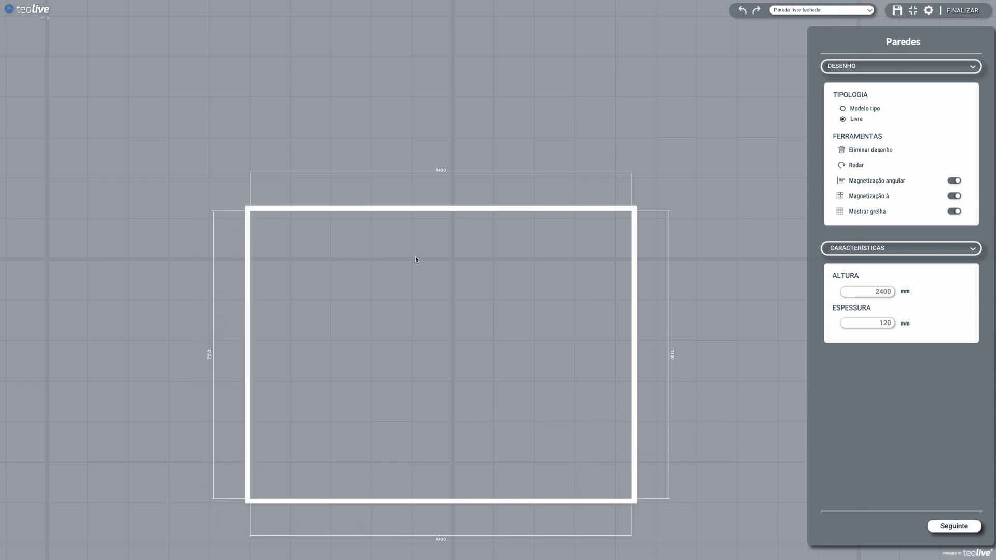
click(865, 108)
click(853, 287)
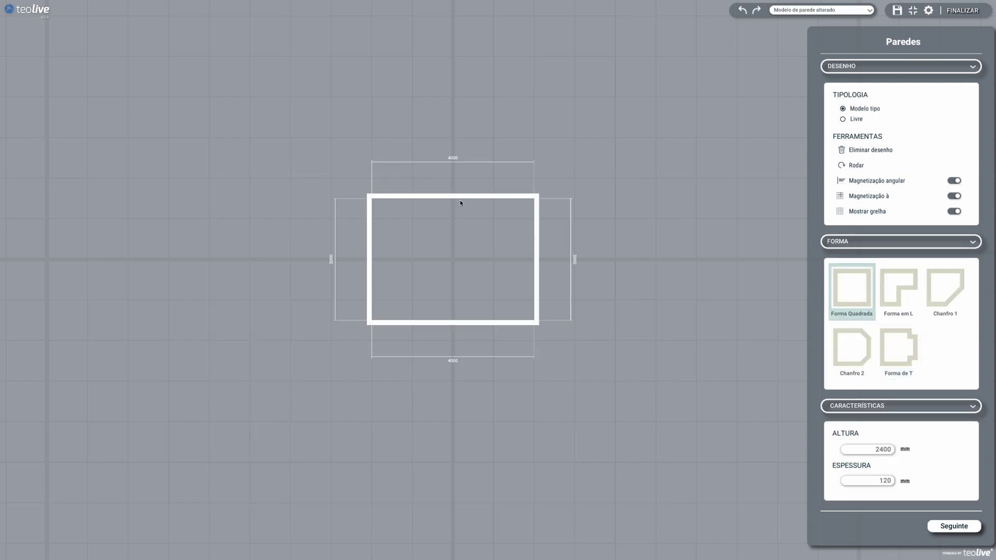
Drag the top wall up and the right wall outward, widening the room to 6500
scroll(459, 202, up, 3)
click(425, 176)
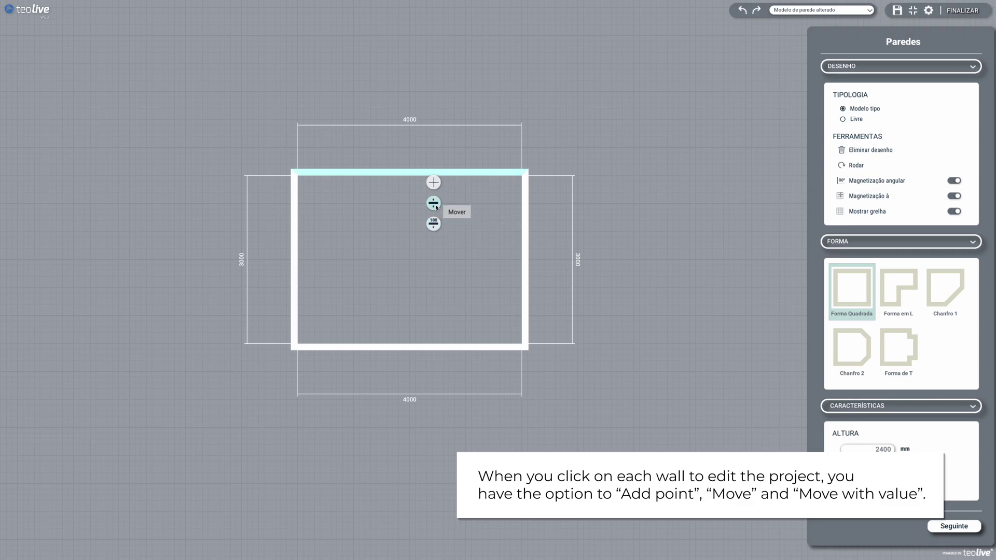
click(433, 203)
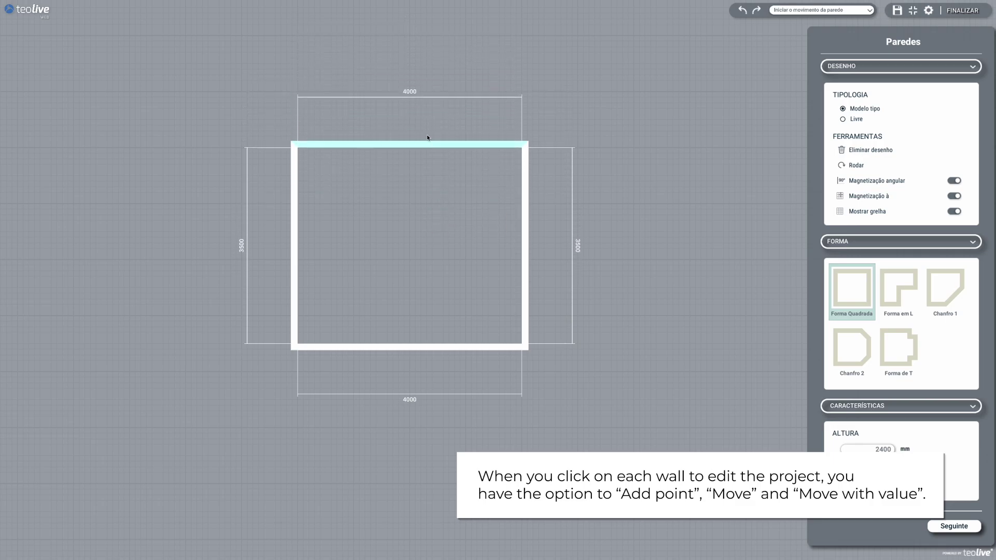
click(431, 57)
click(526, 194)
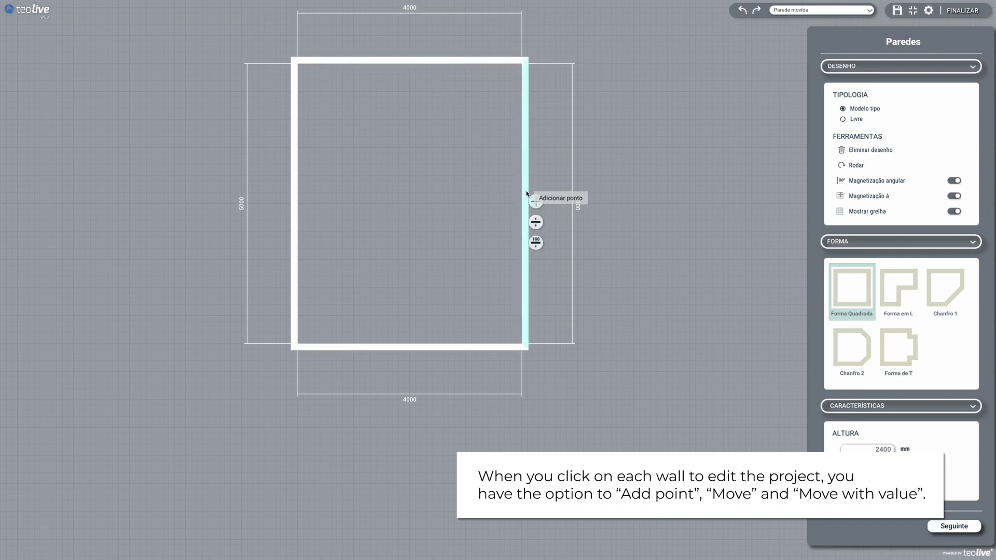
click(534, 227)
click(667, 218)
Move the left wall 1200 mm and the bottom wall 1400 mm outward, reaching 7700 × 6400
click(412, 250)
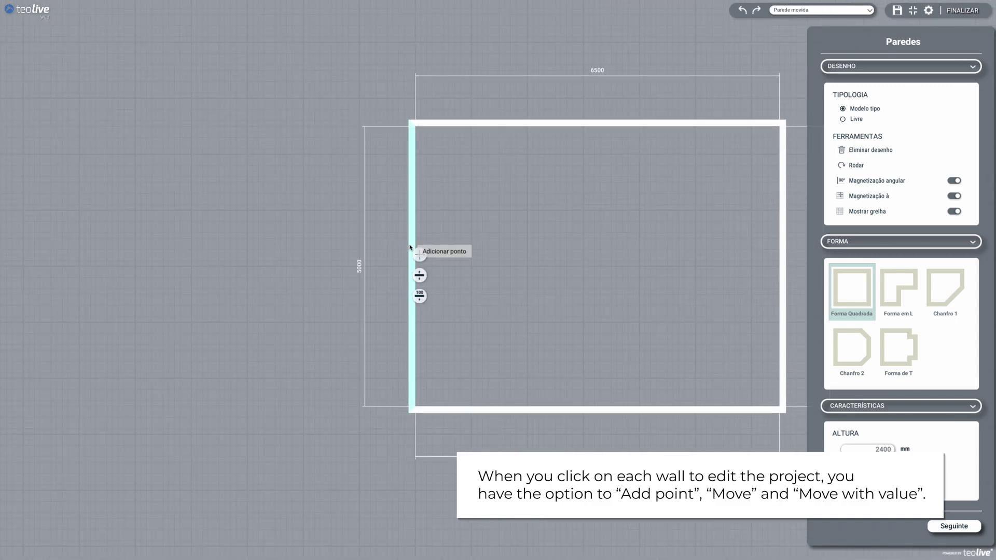
click(419, 295)
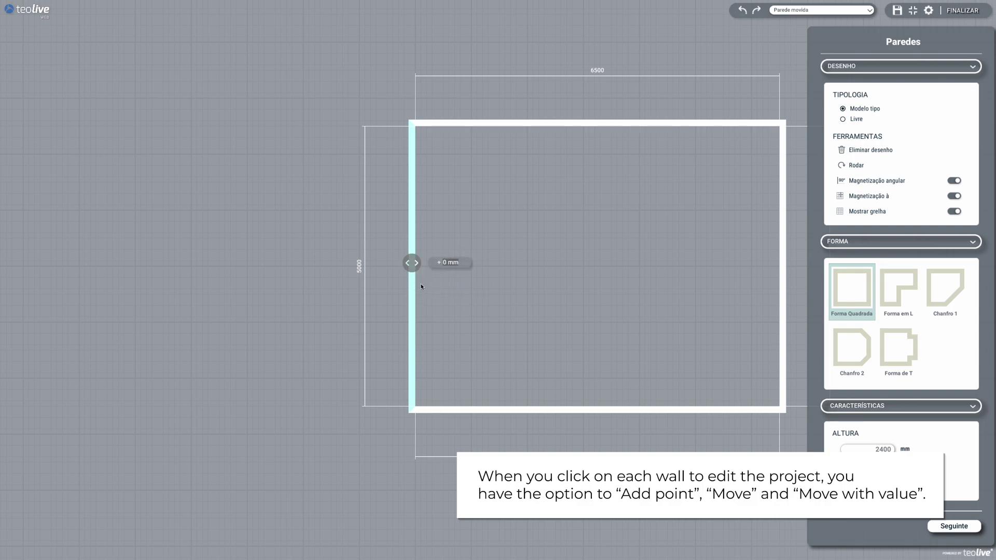
text(1200)
key(Return)
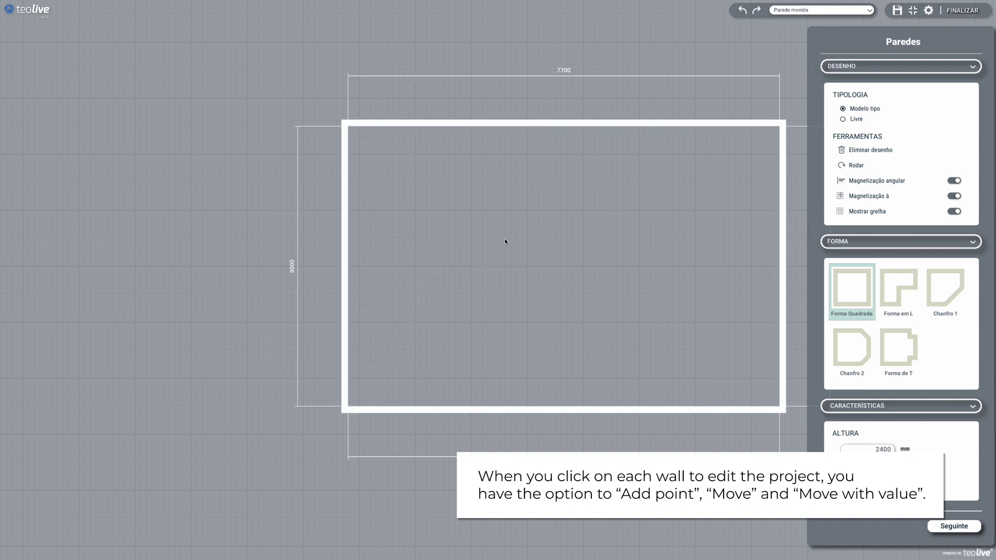
click(475, 384)
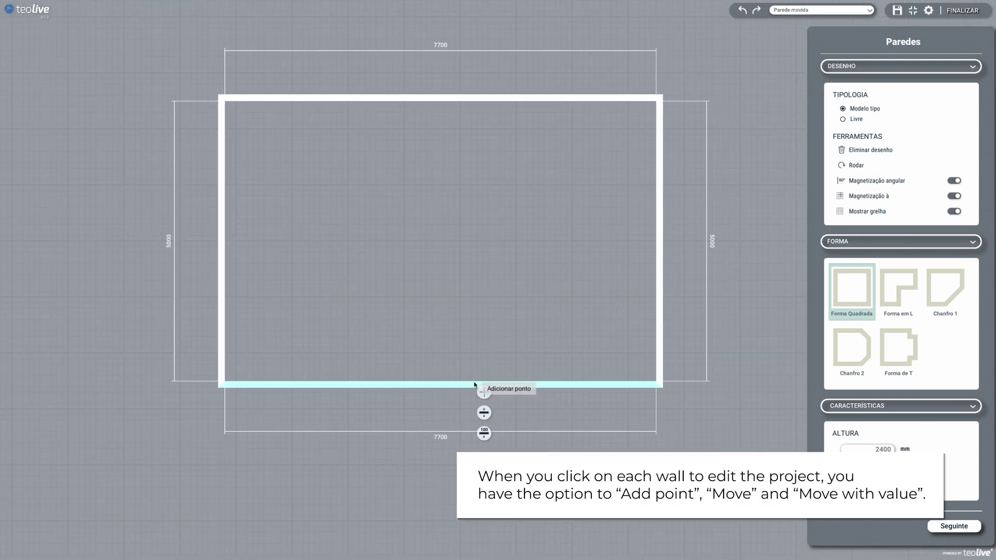
click(484, 430)
text(1400)
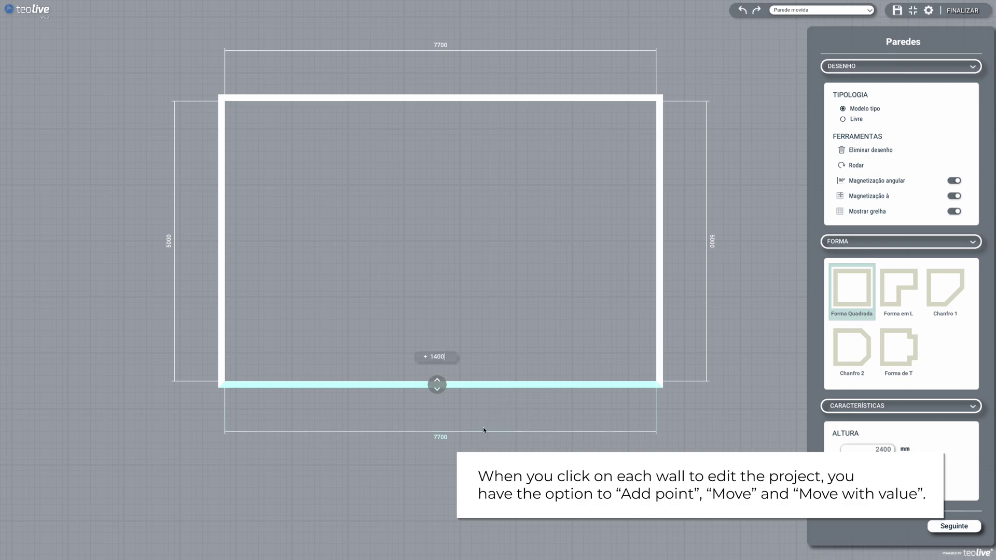
key(Return)
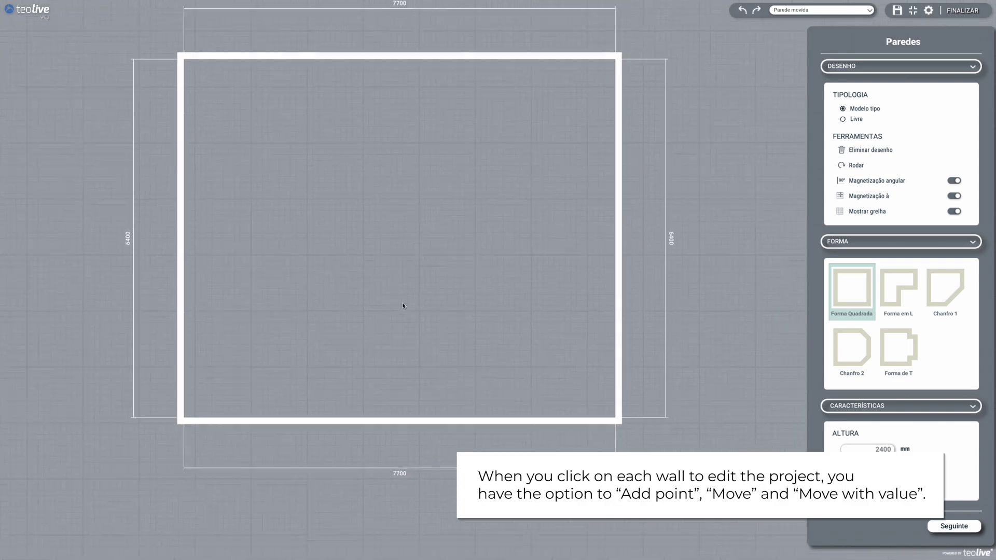
Add two new points on the right walls to angle the room's right side
click(554, 245)
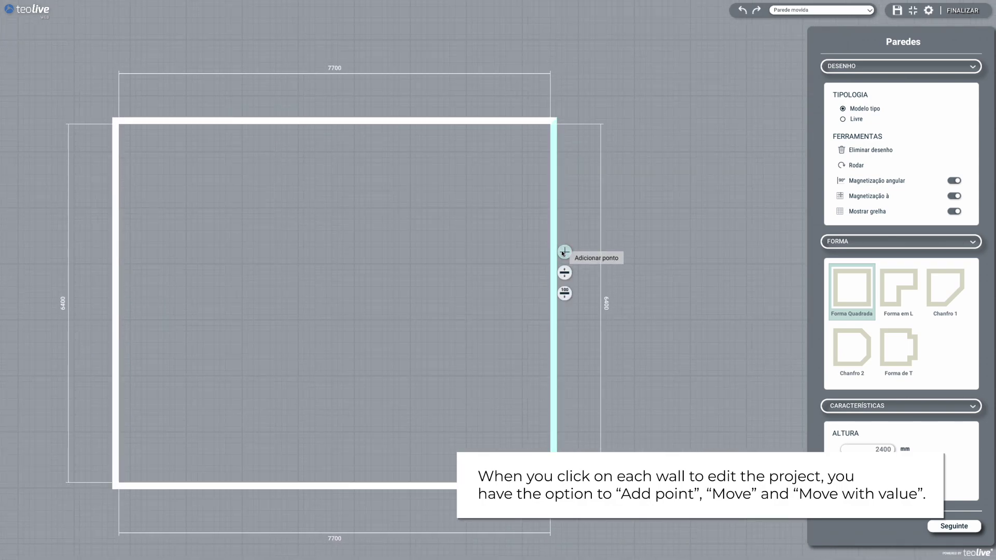
click(564, 252)
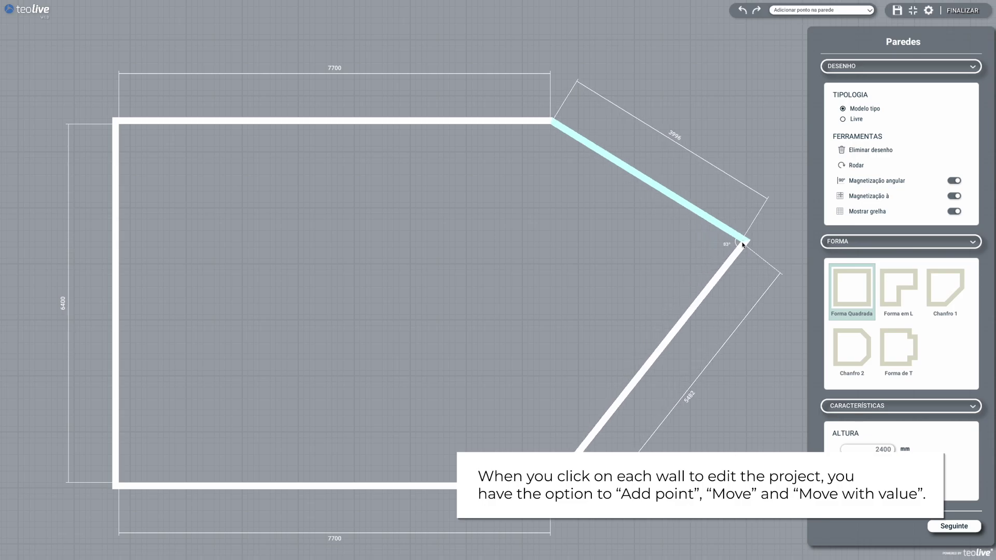
click(743, 245)
click(662, 359)
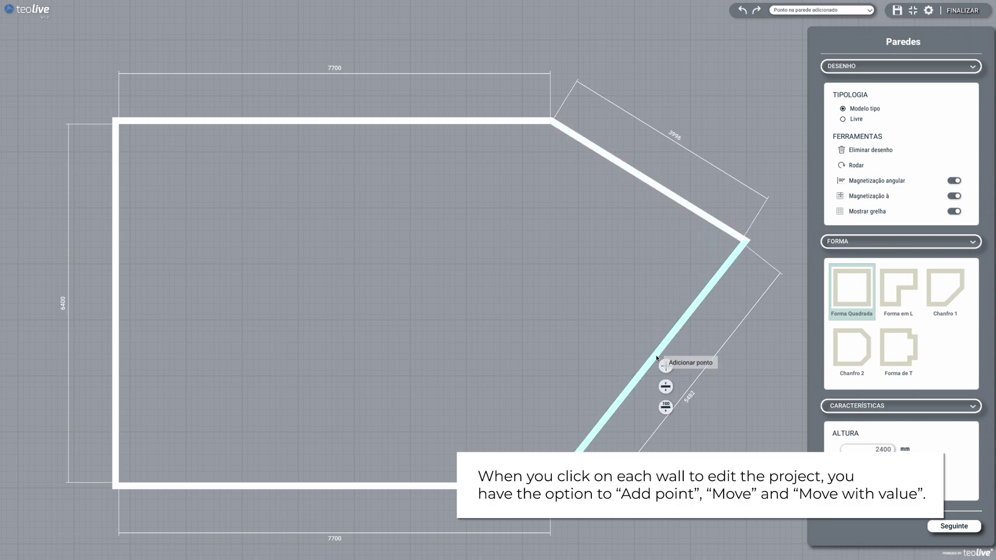
click(665, 363)
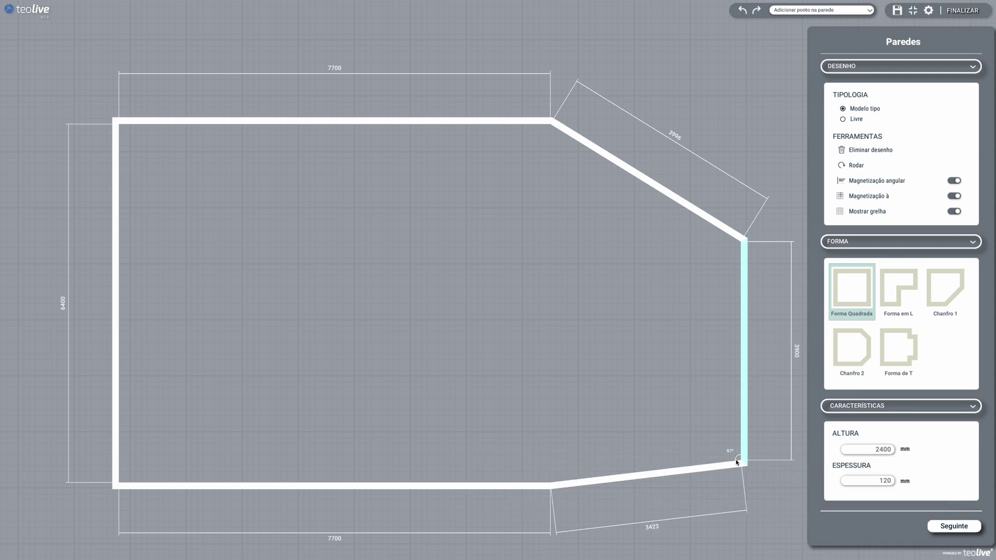
click(737, 461)
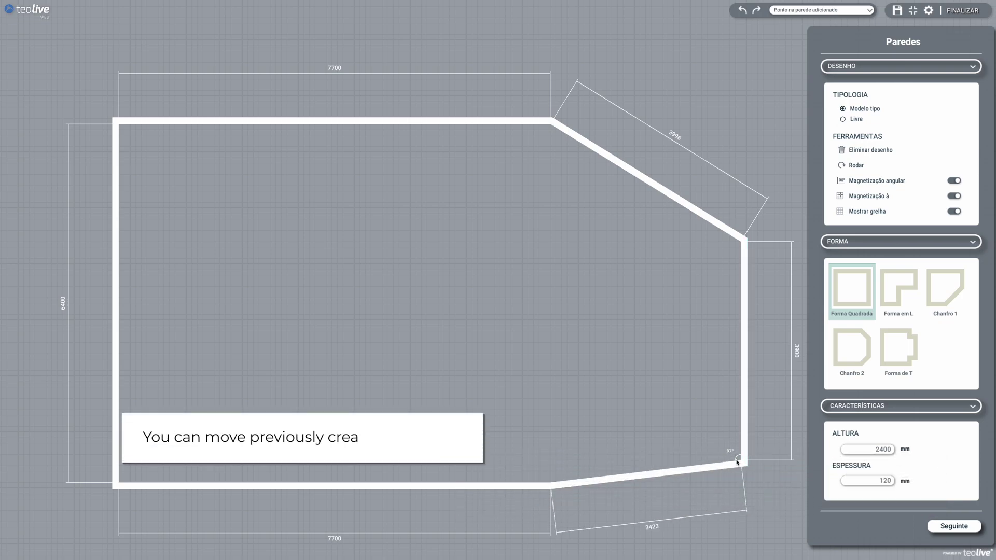
Reposition the upper corner, delete the bottom-right point, and form a straight 5000 mm right wall
click(743, 244)
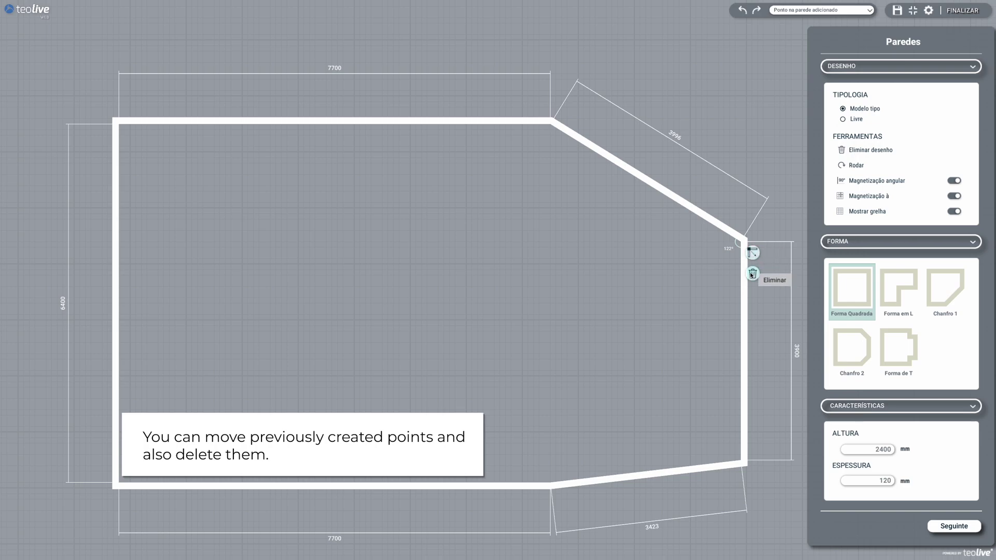
click(751, 253)
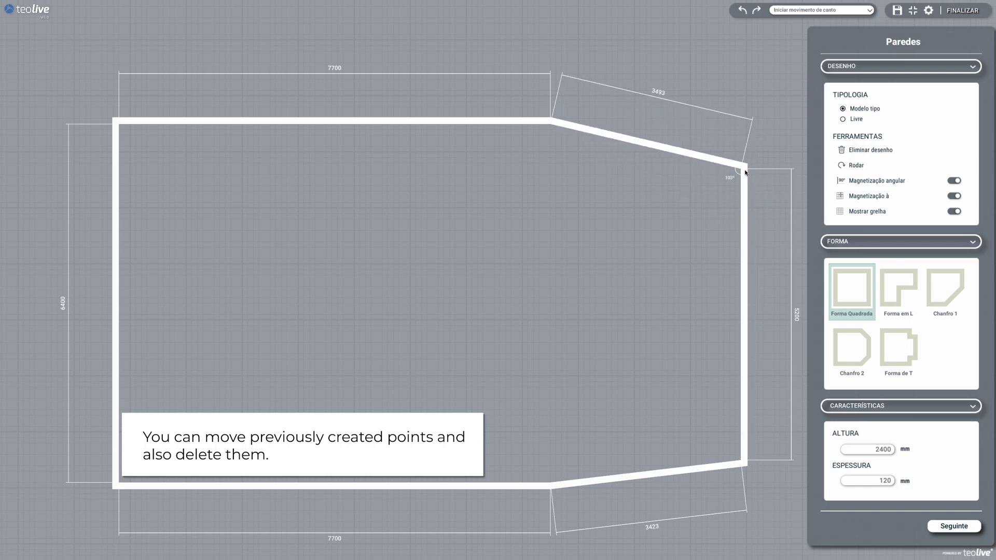
click(732, 173)
click(742, 465)
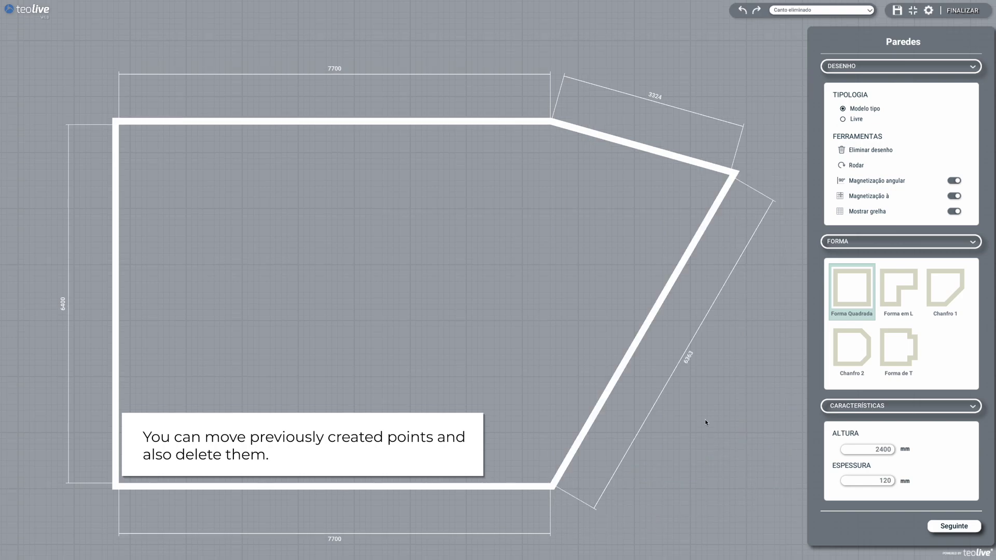
click(615, 377)
click(624, 382)
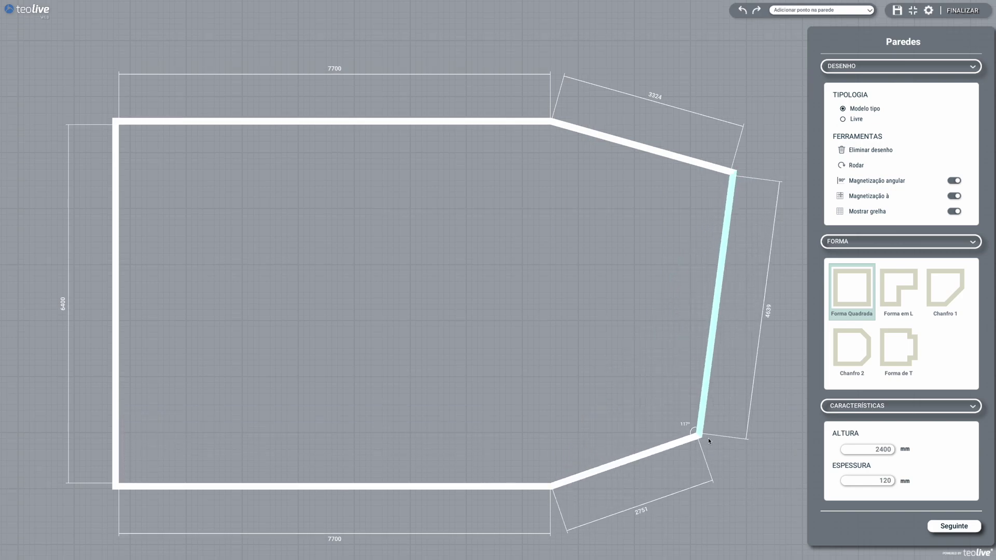
drag(725, 448, 733, 480)
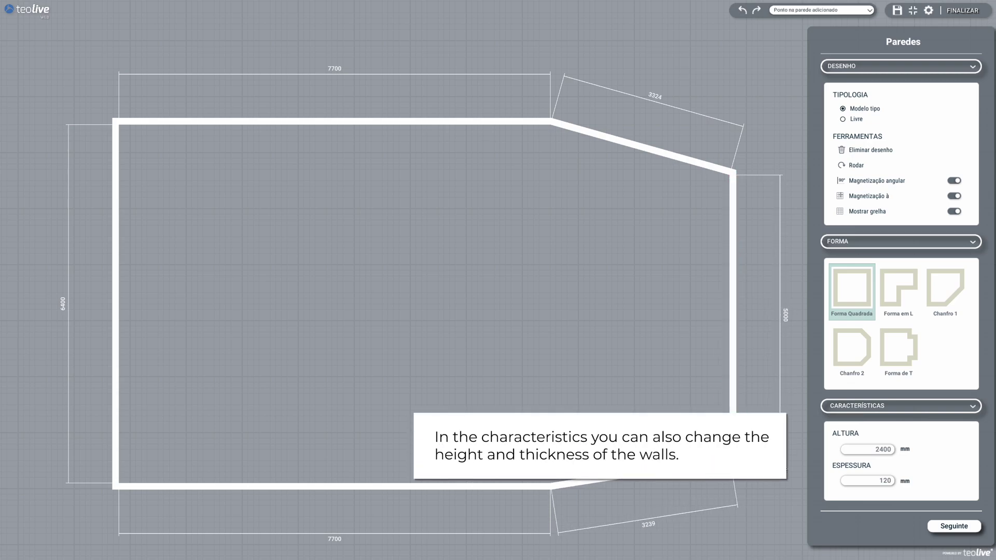
Set the wall height to 3500 mm
click(877, 482)
click(869, 453)
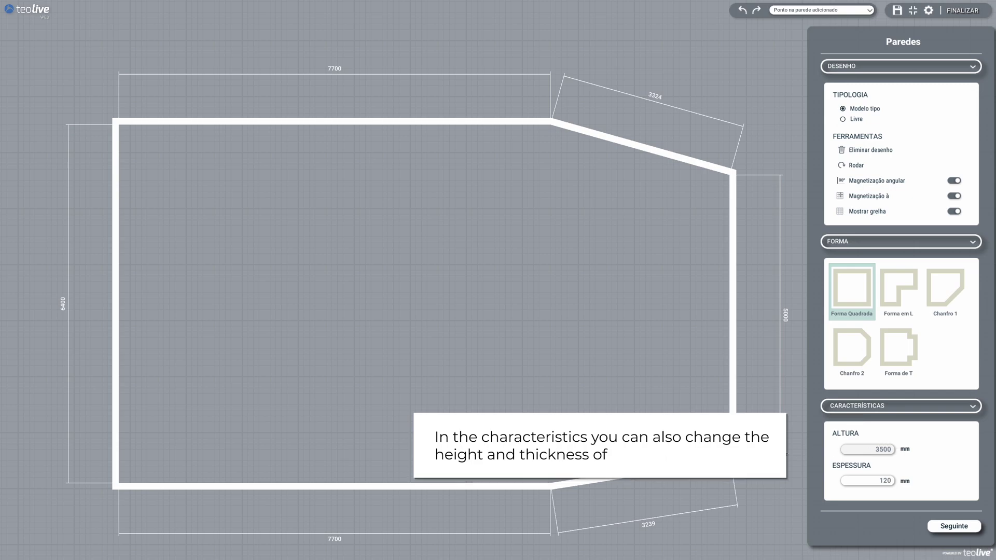
click(870, 480)
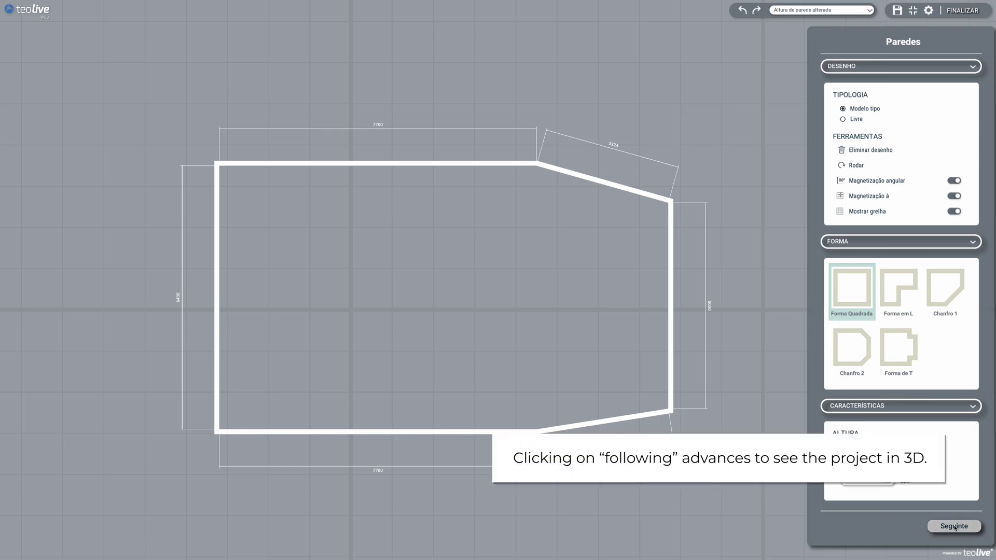
In the 3D view, apply smooth Cimento Lisos finishes to the walls and floor
click(954, 527)
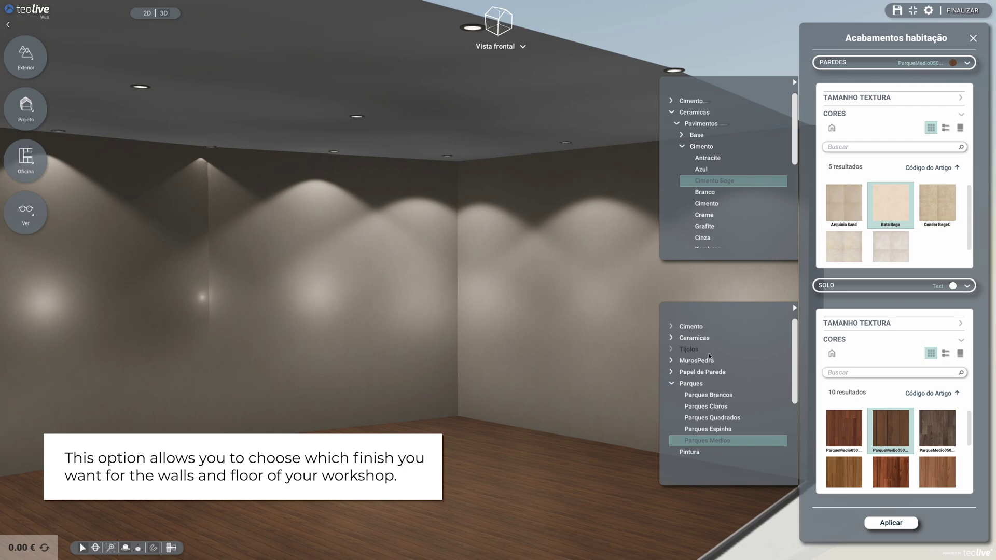
click(692, 102)
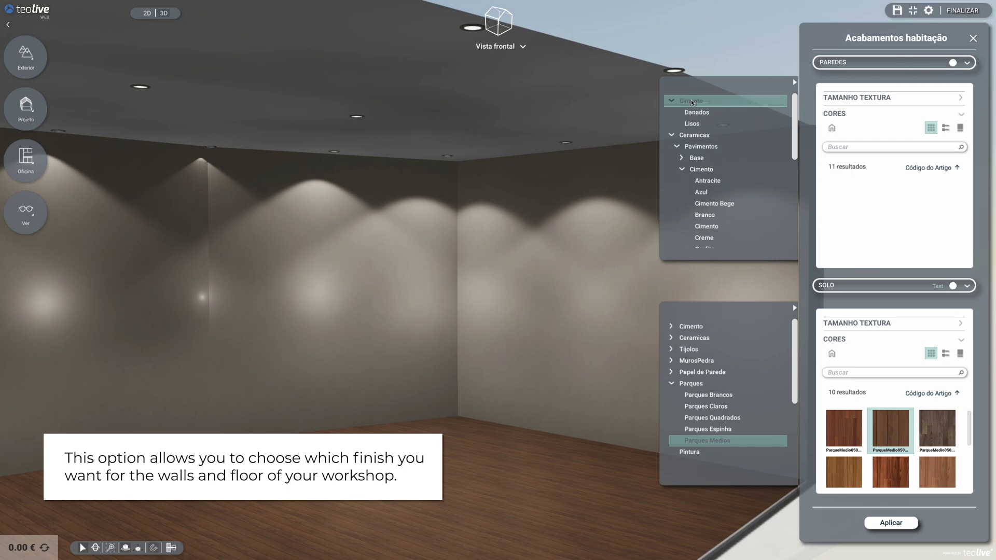
scroll(701, 113, down, 5)
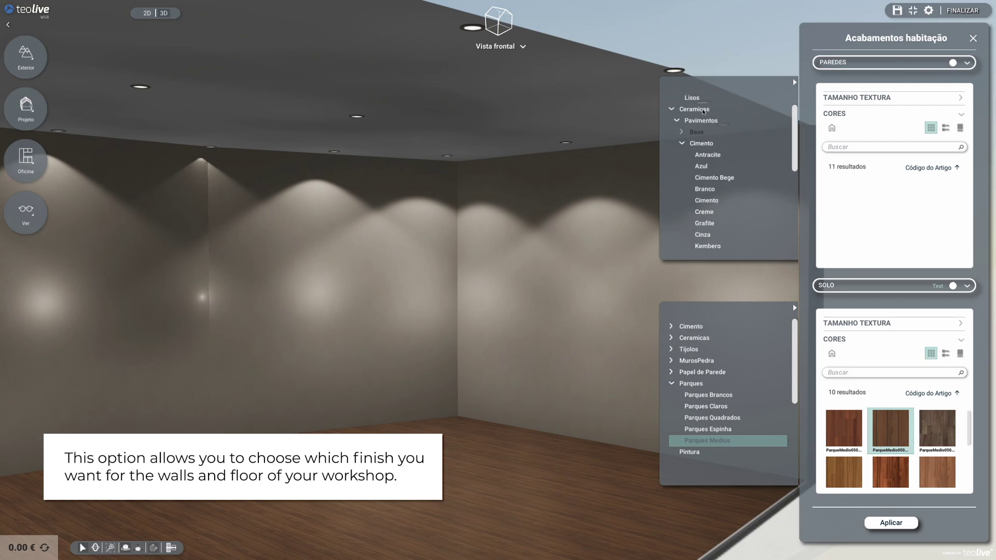
scroll(708, 128, up, 5)
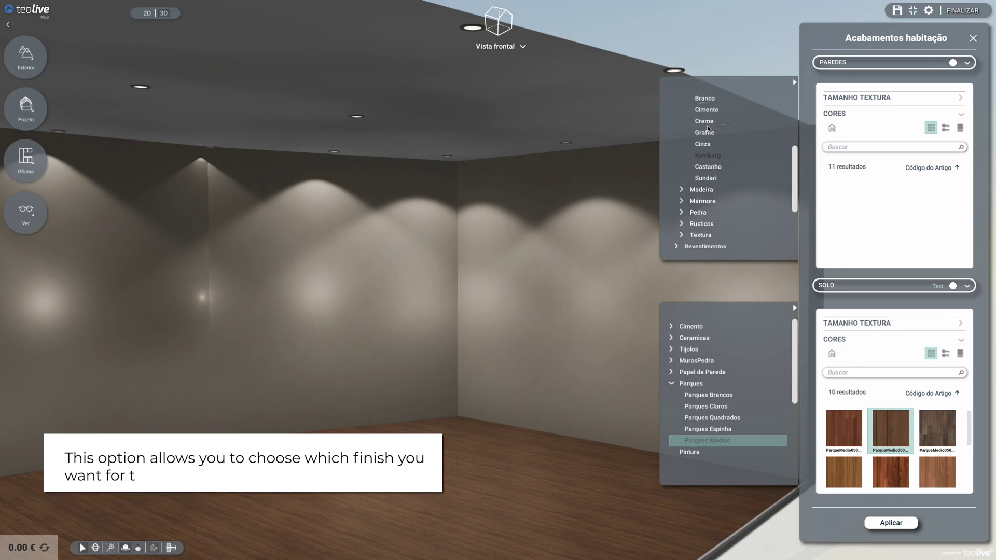
click(694, 125)
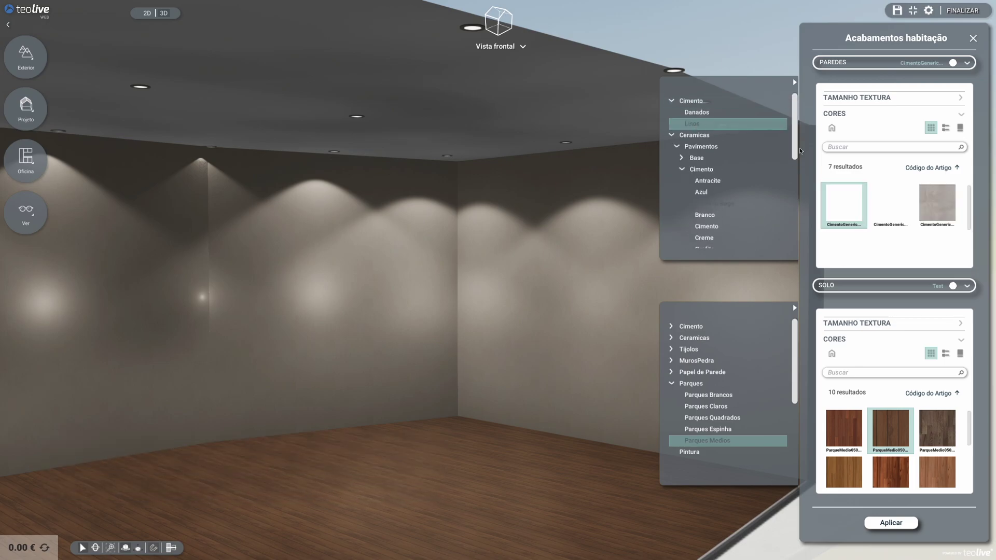
click(896, 254)
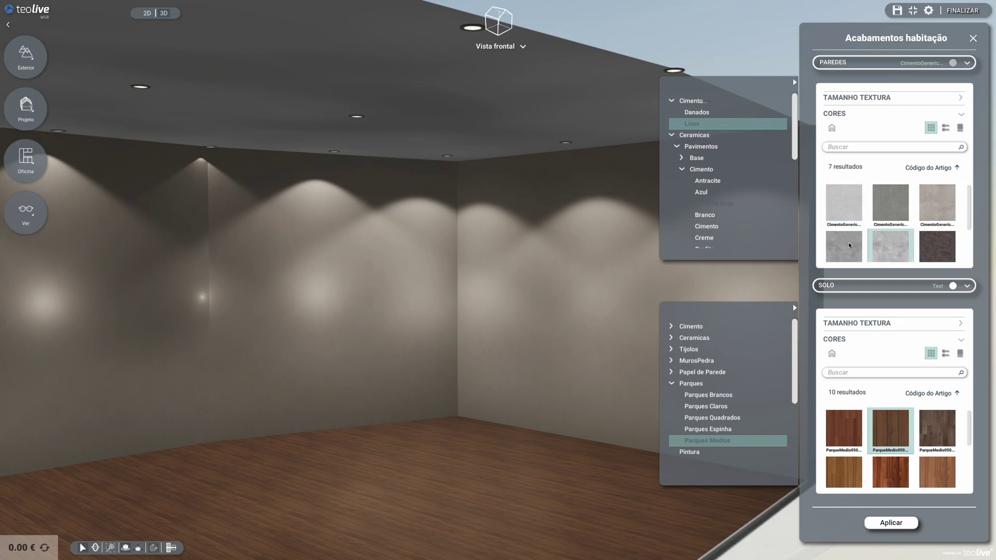
click(690, 327)
click(695, 350)
click(903, 473)
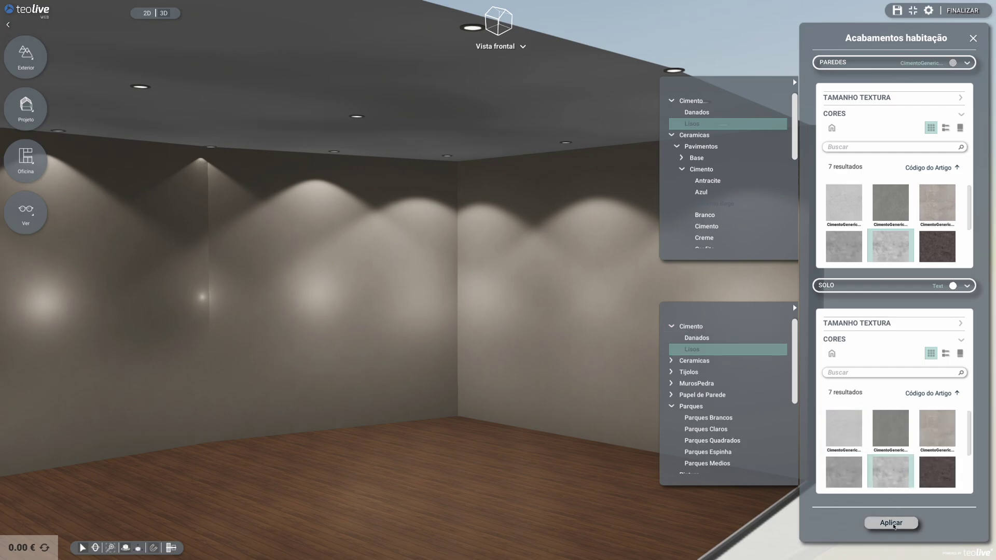
click(892, 523)
Switch the walls to a darker smooth cement texture and orbit to inspect it
mouse_move(291, 347)
mouse_down()
mouse_move(337, 346)
mouse_move(188, 343)
mouse_move(311, 342)
mouse_move(293, 341)
mouse_up()
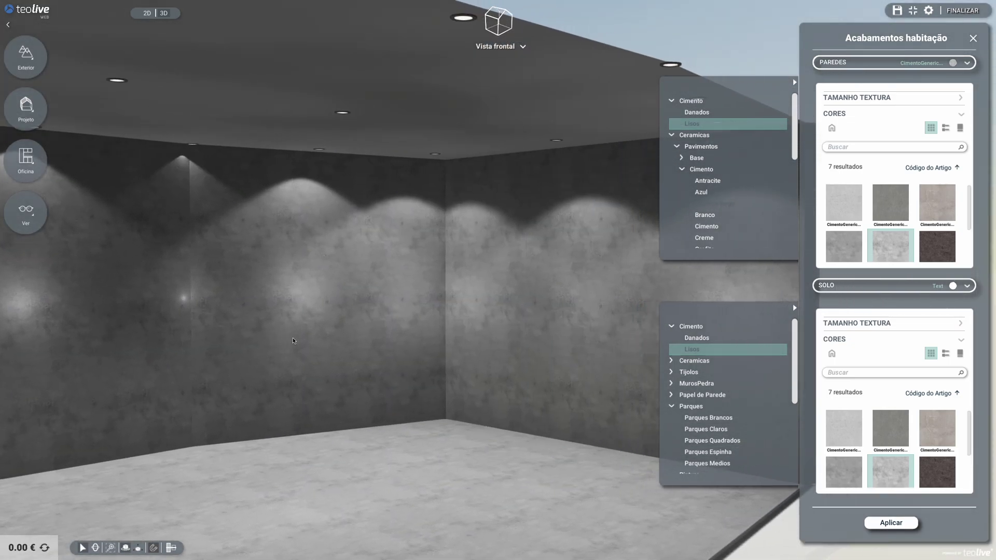
click(856, 244)
click(891, 523)
drag(394, 365, 507, 365)
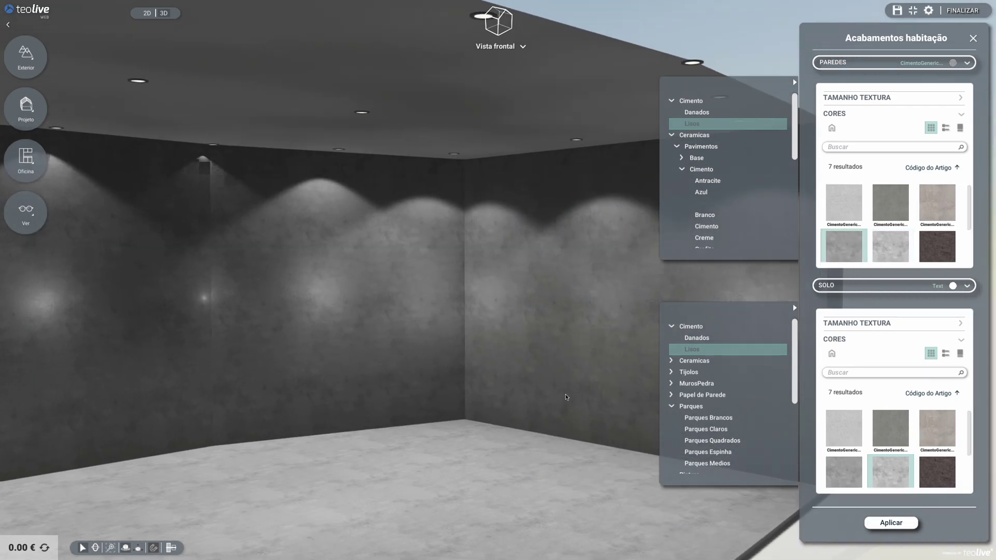
drag(360, 351, 217, 290)
Insert the PORTAO1 workshop gate (4000 × 3500 mm) and position it on the right-hand wall
mouse_move(22, 174)
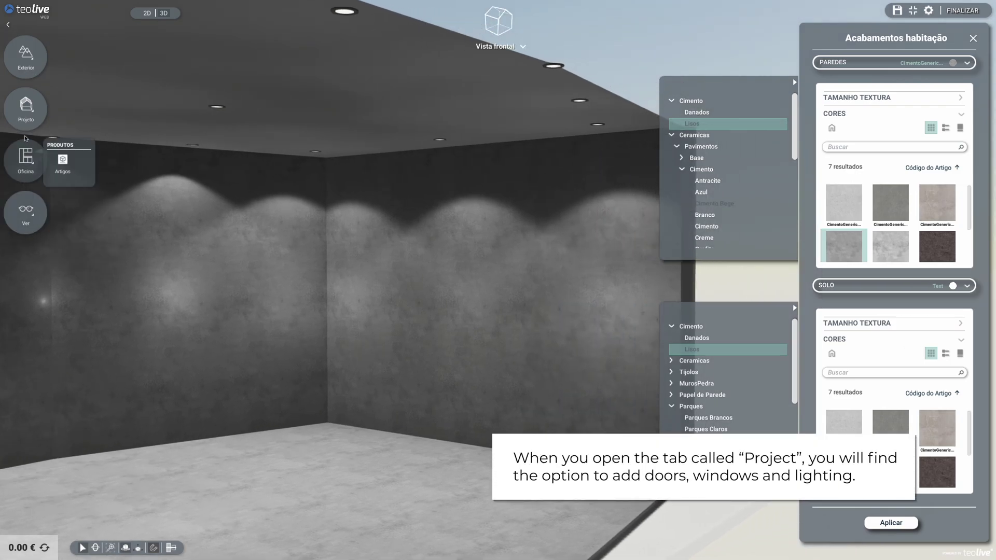
mouse_move(27, 123)
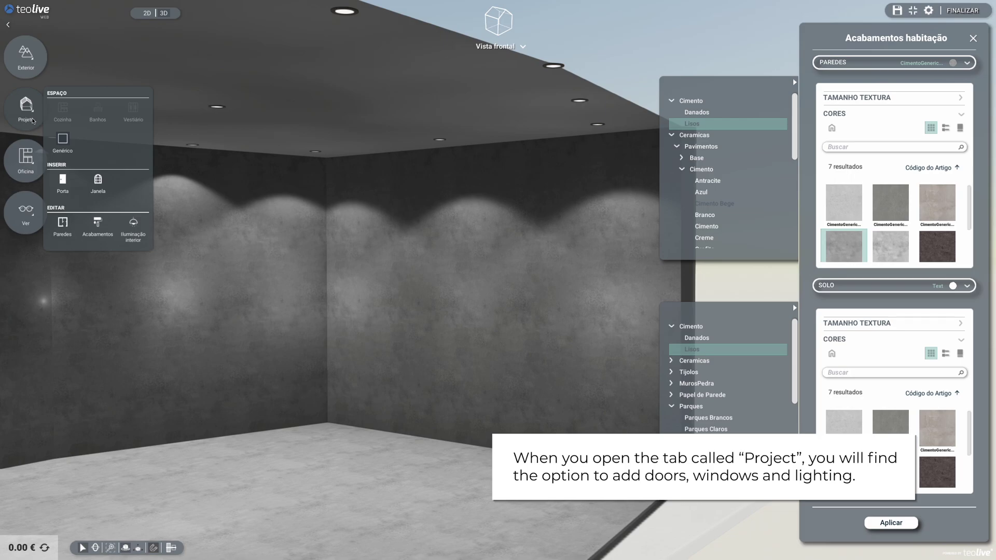
click(63, 179)
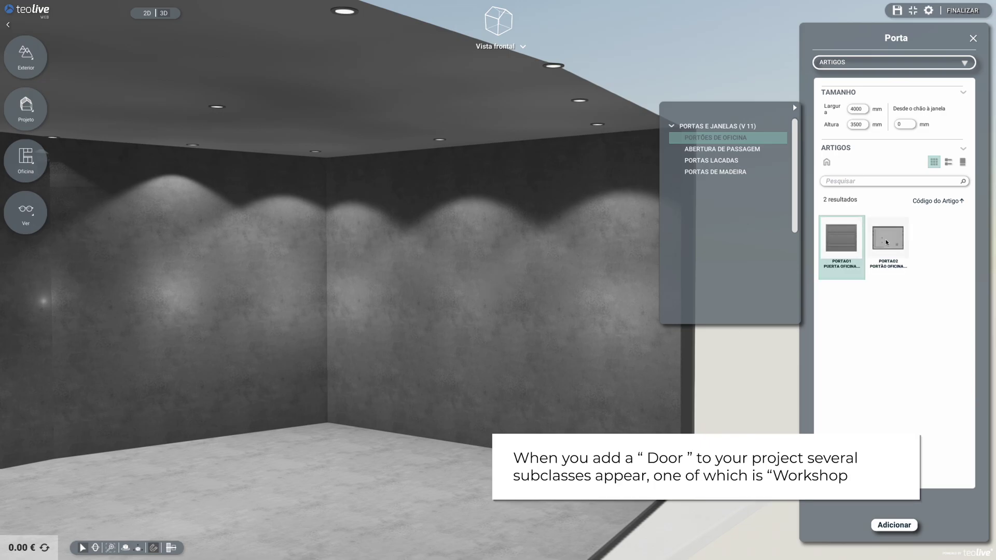
click(888, 239)
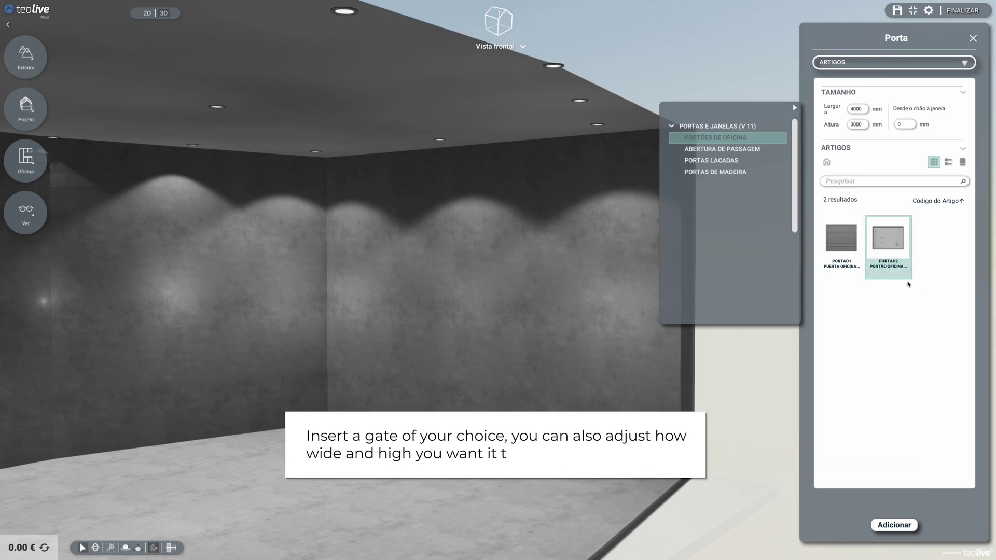
click(826, 234)
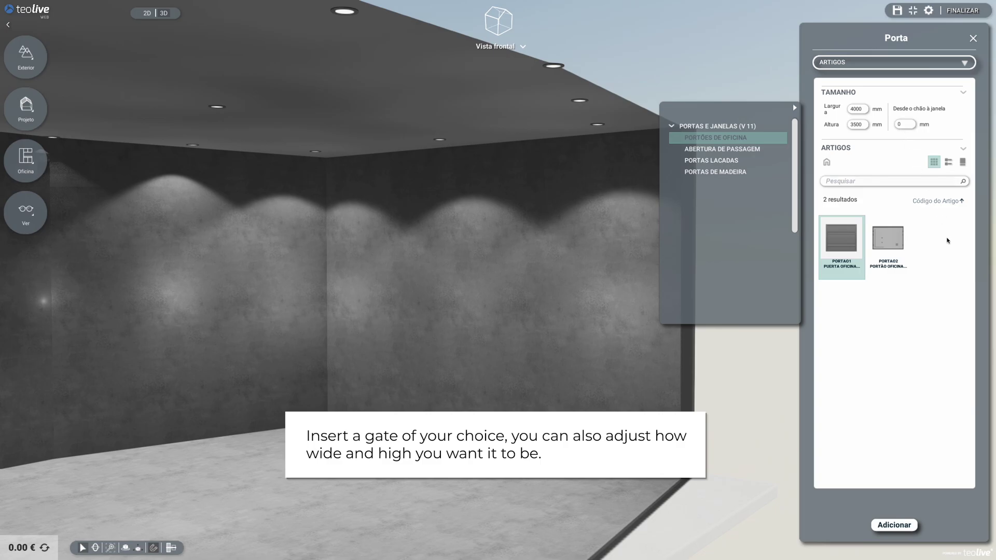
click(900, 526)
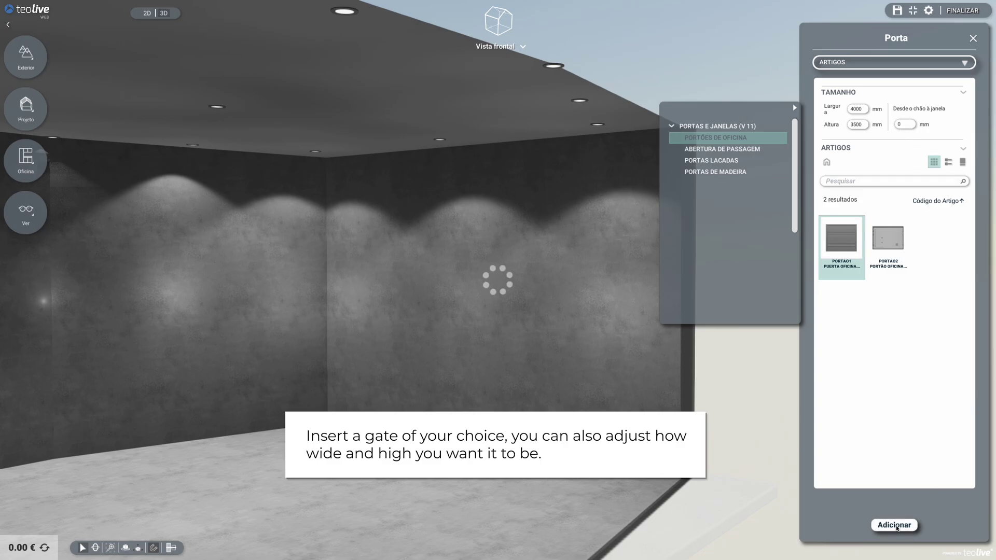
drag(406, 388, 239, 377)
drag(322, 380, 347, 378)
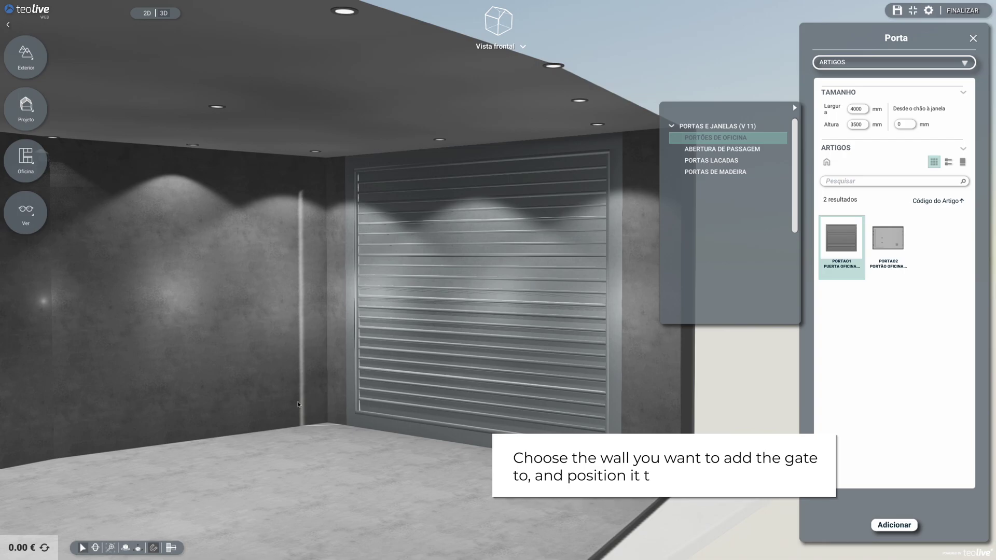
drag(454, 417, 424, 464)
Open Biblioteca 3D and browse the cabinet, workbench, tool trolley and hydraulic press categories
click(23, 168)
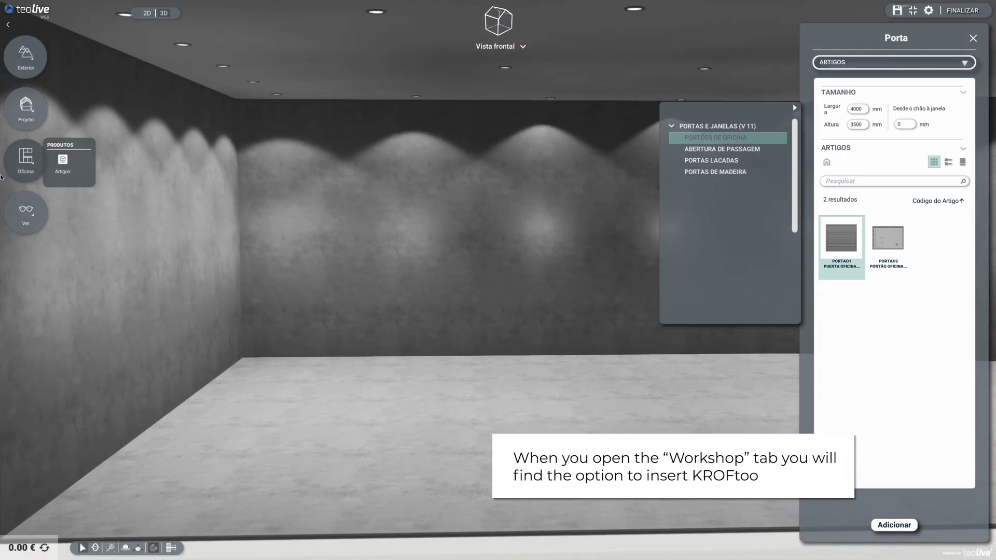
click(62, 160)
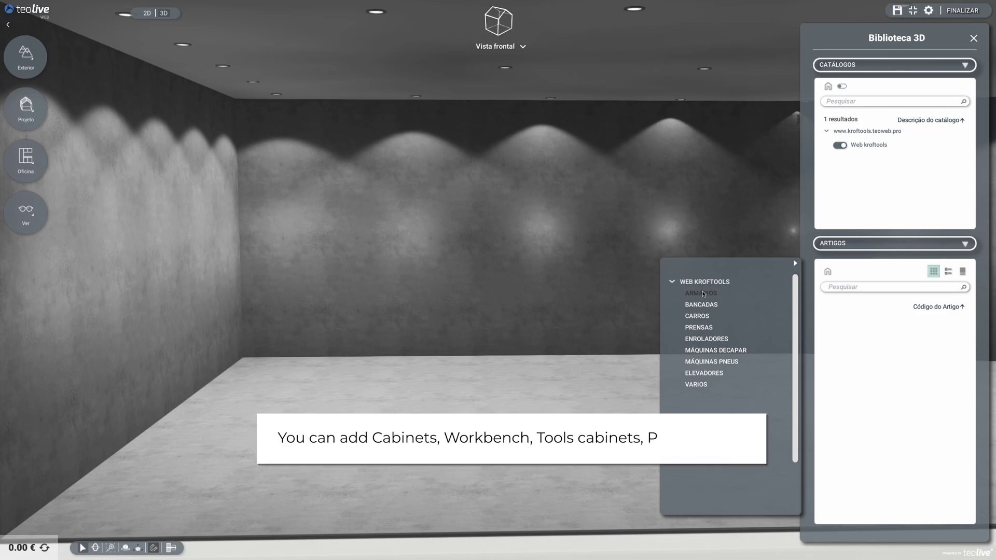
click(704, 294)
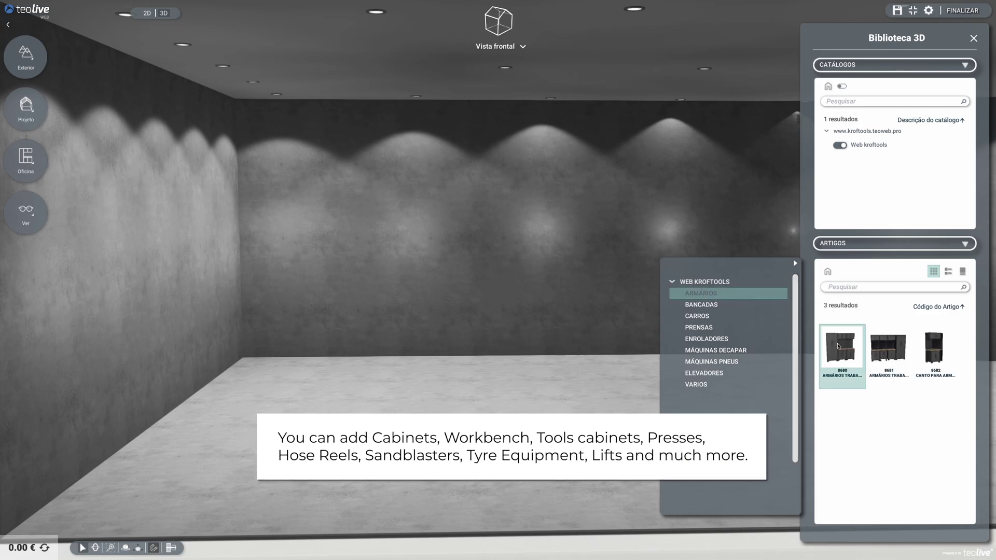
mouse_move(935, 350)
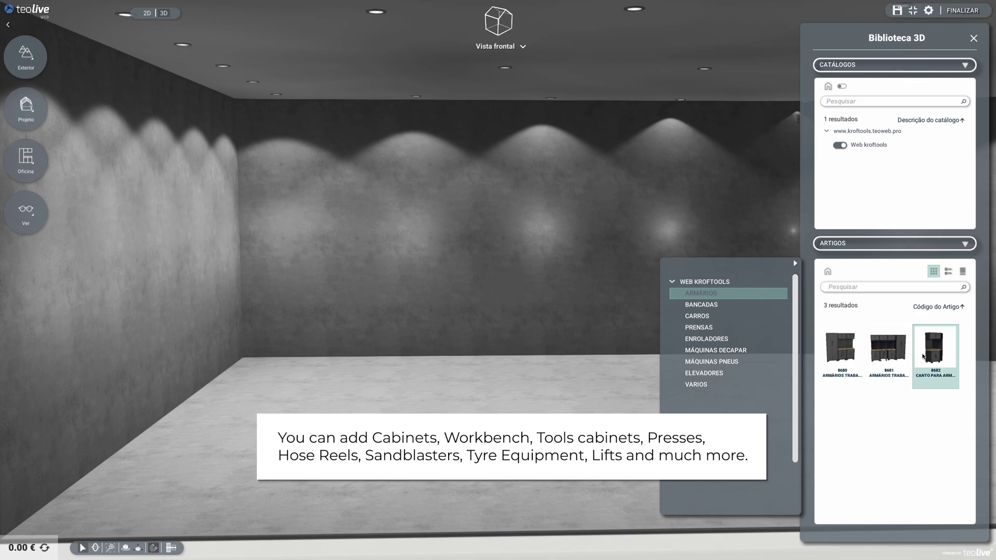
click(690, 305)
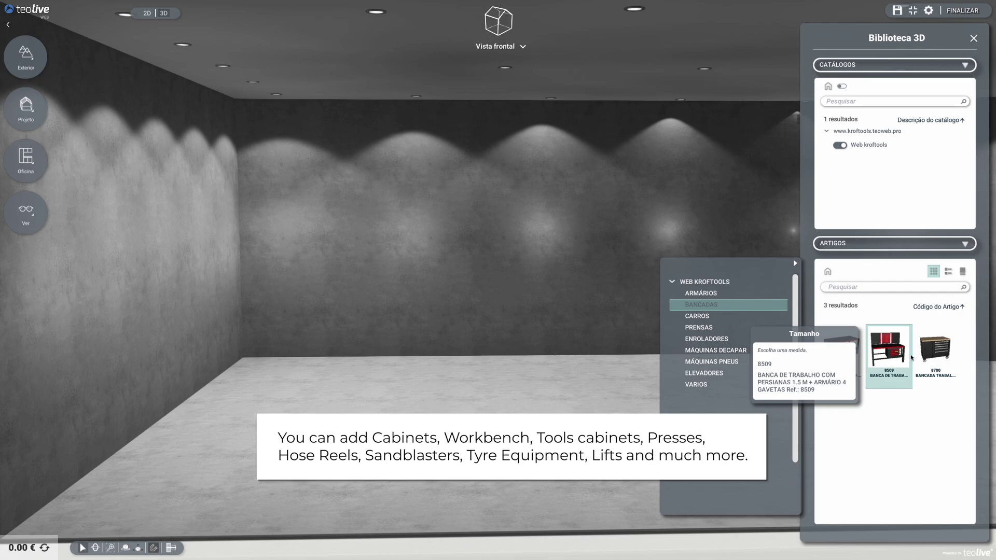
mouse_move(924, 358)
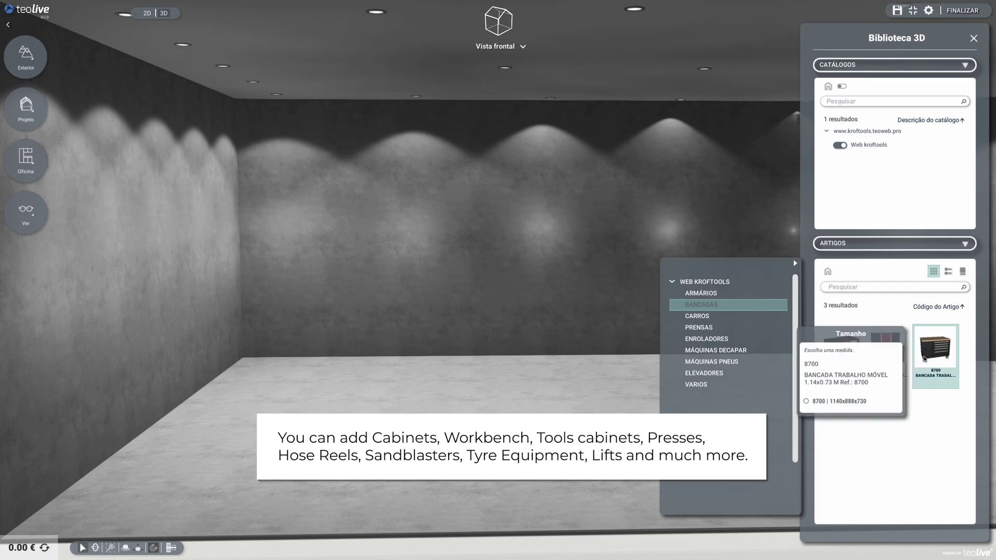
click(707, 317)
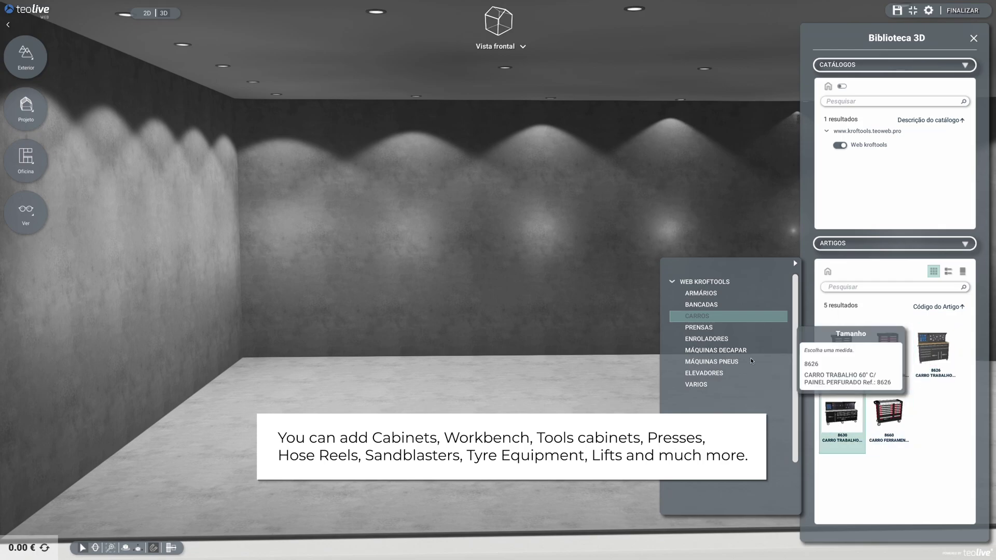
click(708, 328)
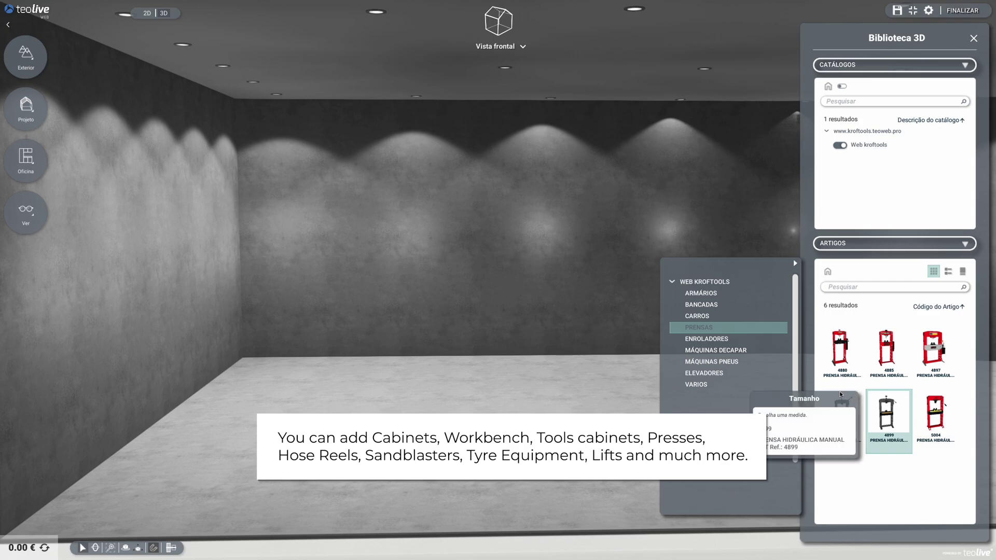
Browse the hose reel, sandblasting, tyre, lift and VARIOS categories, then return to ARMÁRIOS
click(745, 339)
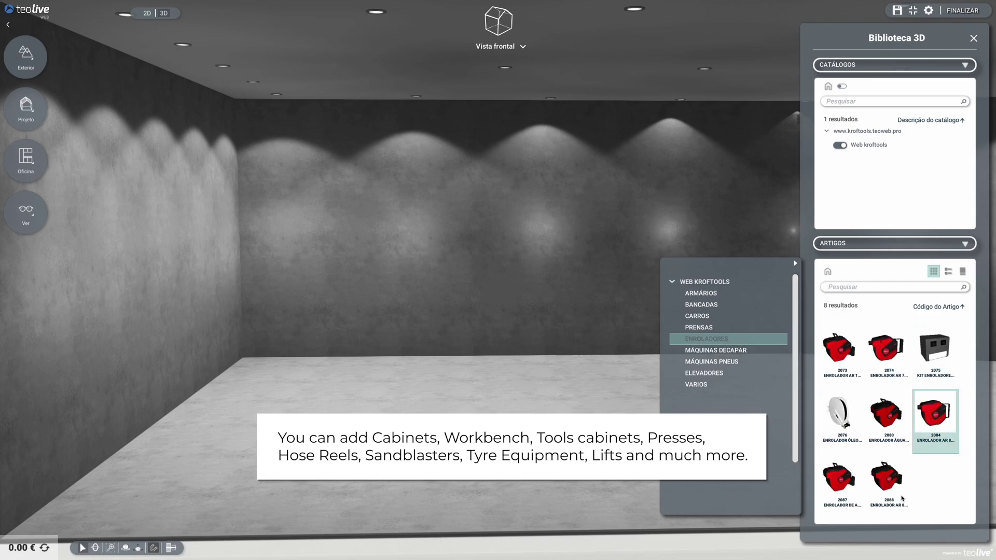
click(746, 351)
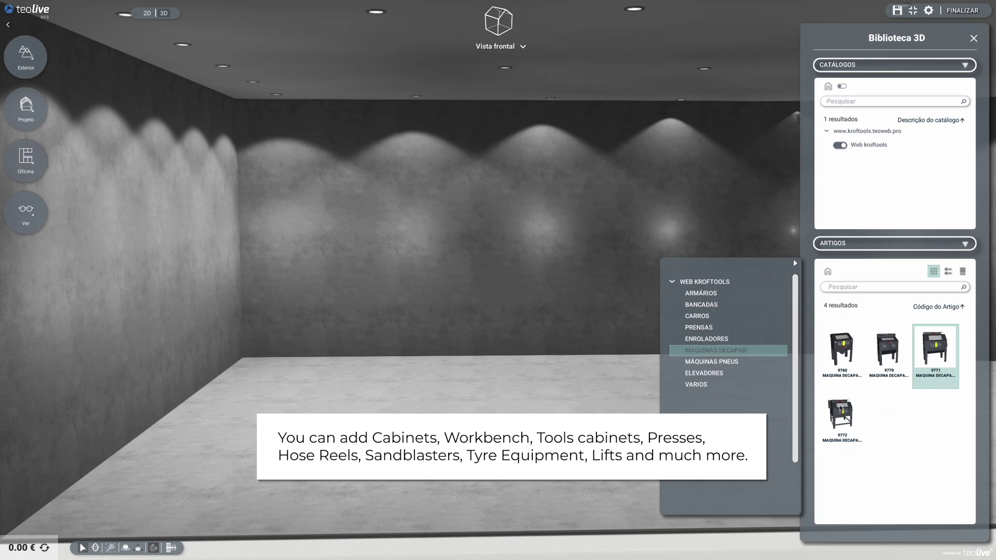
click(731, 362)
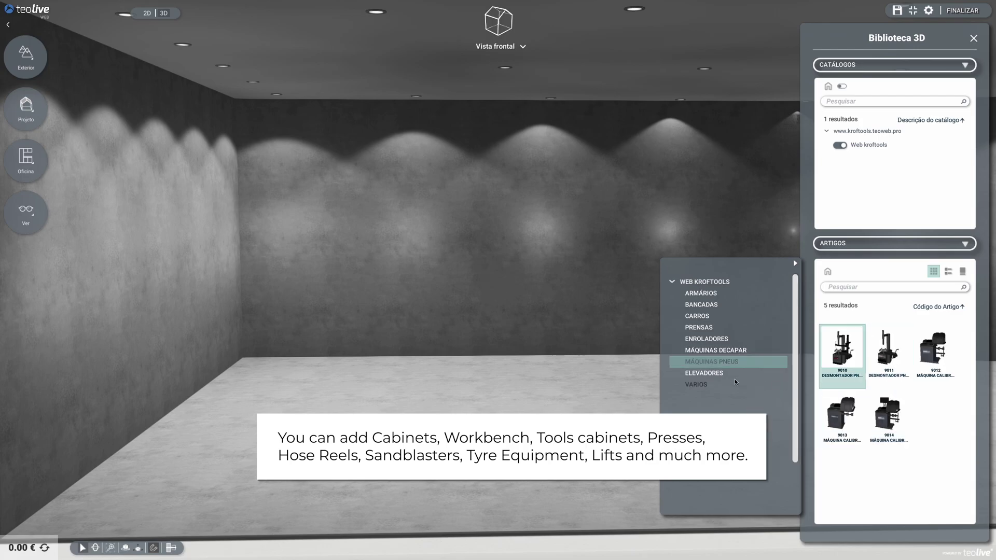
click(718, 375)
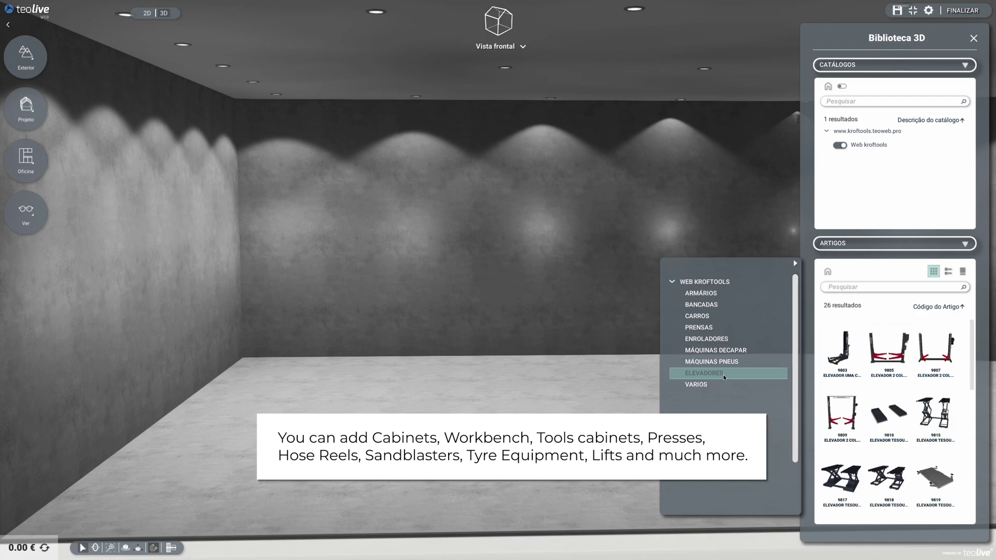
drag(971, 363, 966, 501)
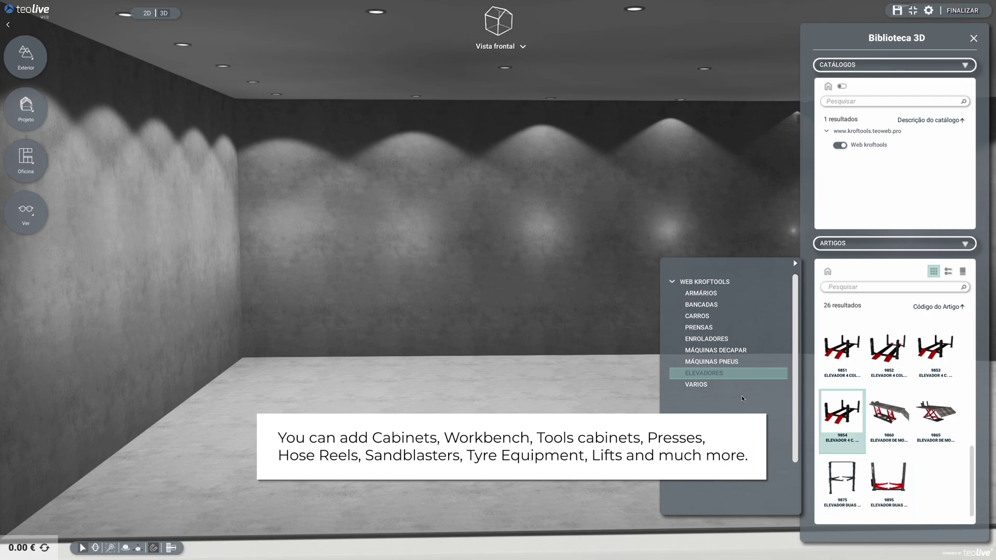
click(700, 385)
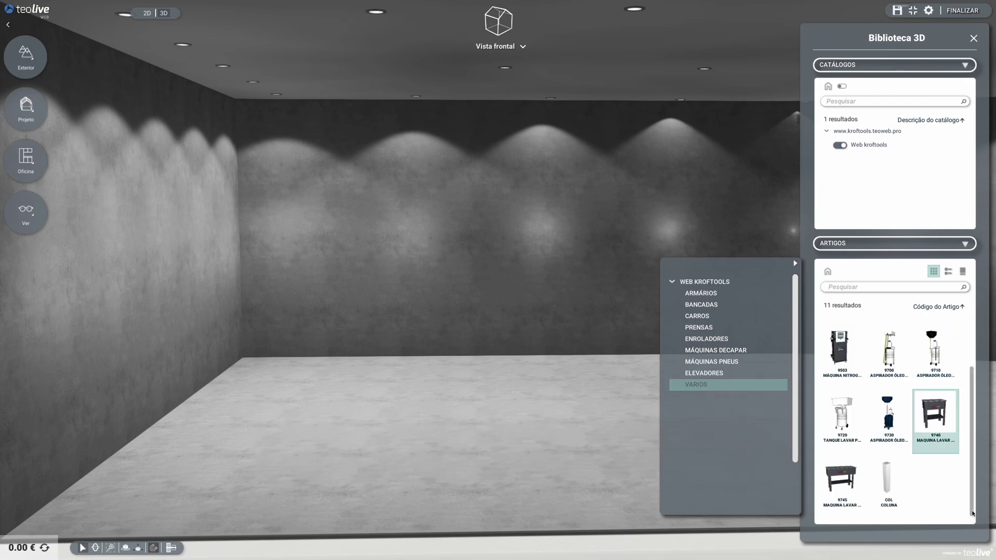
drag(971, 517, 974, 413)
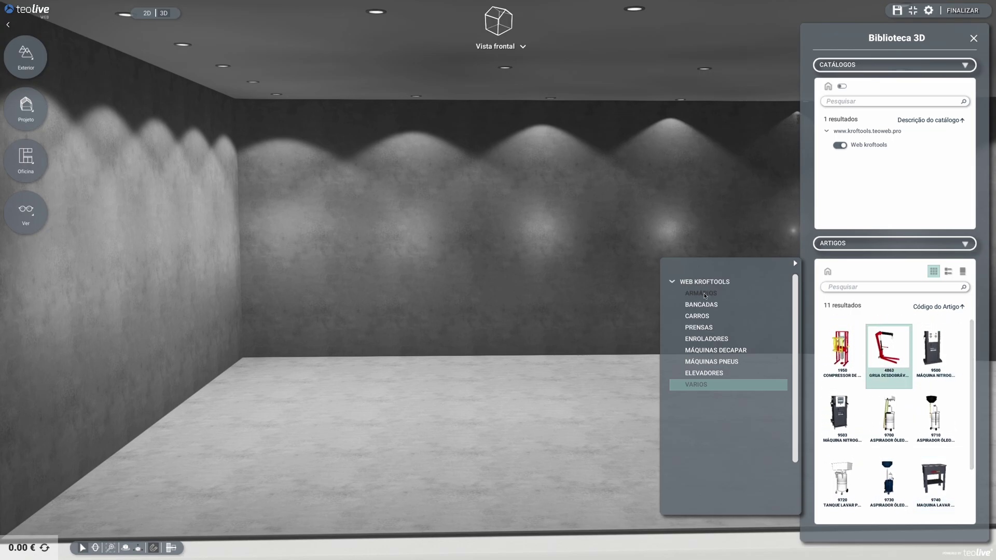
click(705, 295)
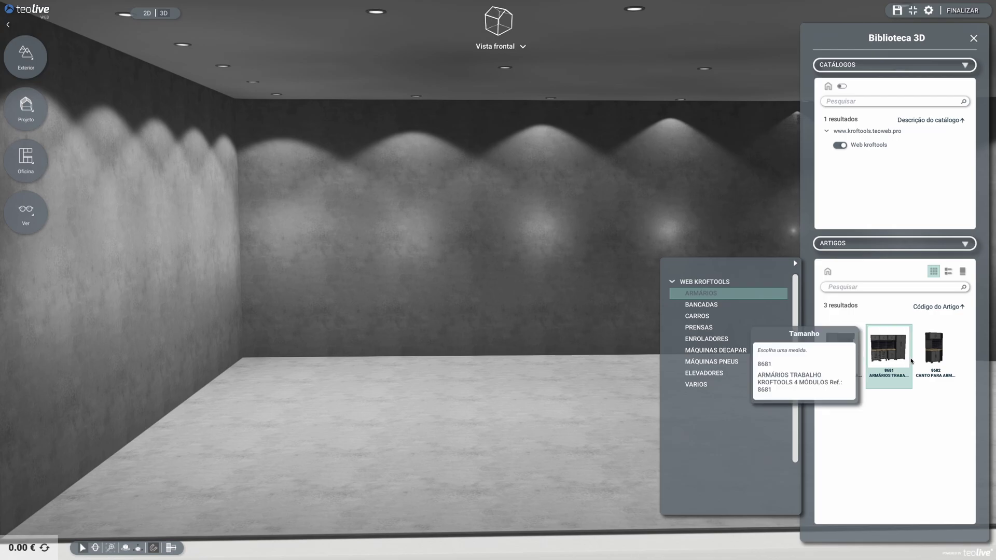
Drop the corner cabinet in the left corner and run the 8681 cabinet set along the back wall
click(935, 348)
click(830, 366)
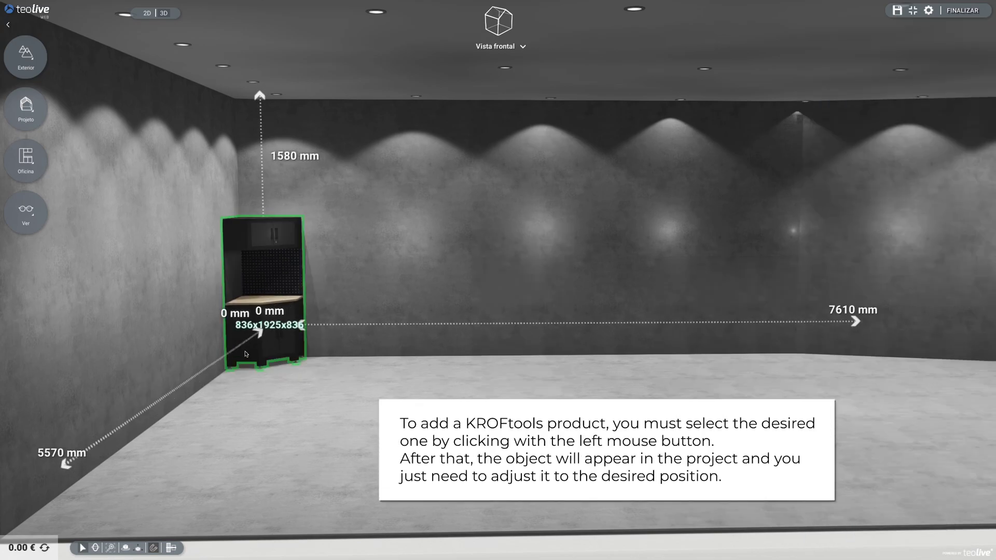
click(246, 355)
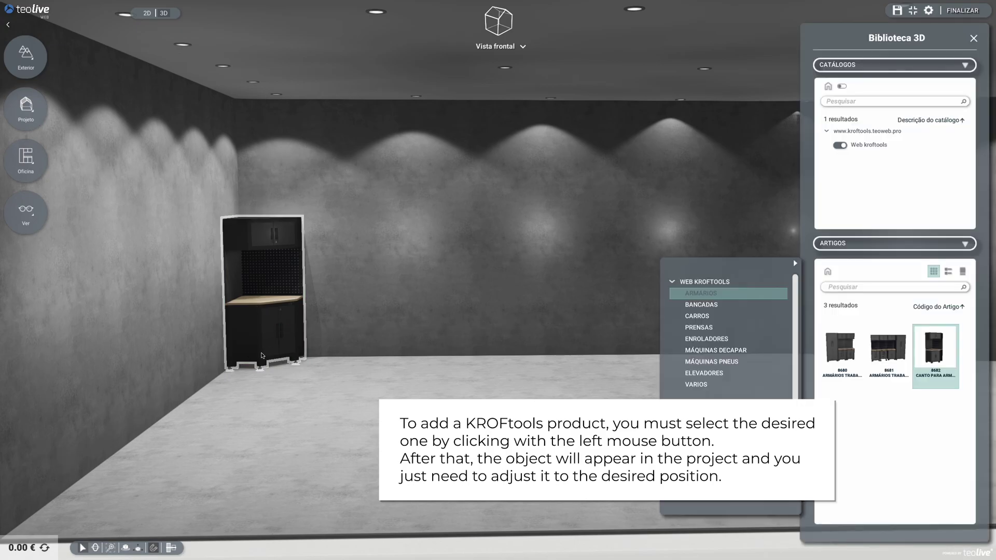
click(889, 357)
click(789, 364)
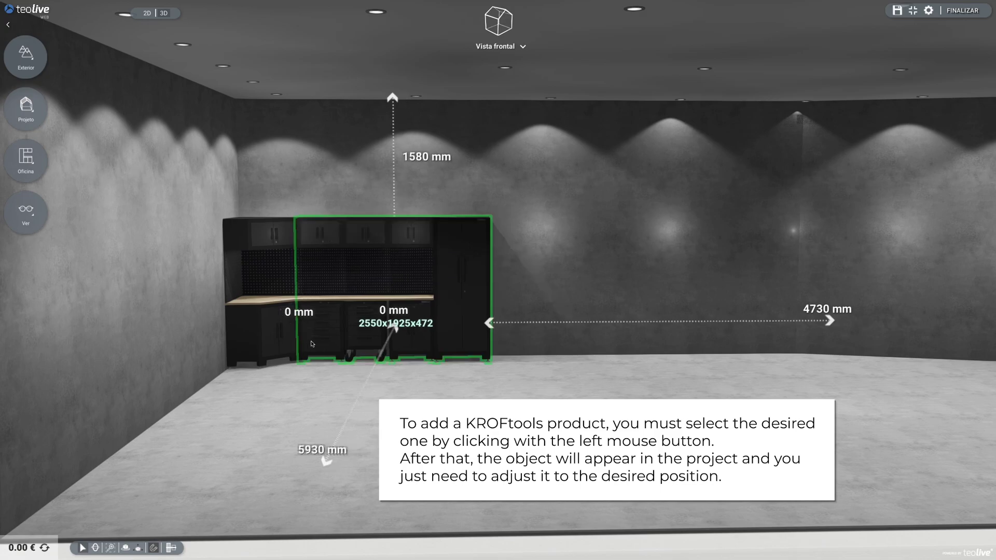
click(312, 343)
Add the 8680 tall cabinet with its finish and push it flush against the workbench run
click(843, 359)
click(783, 364)
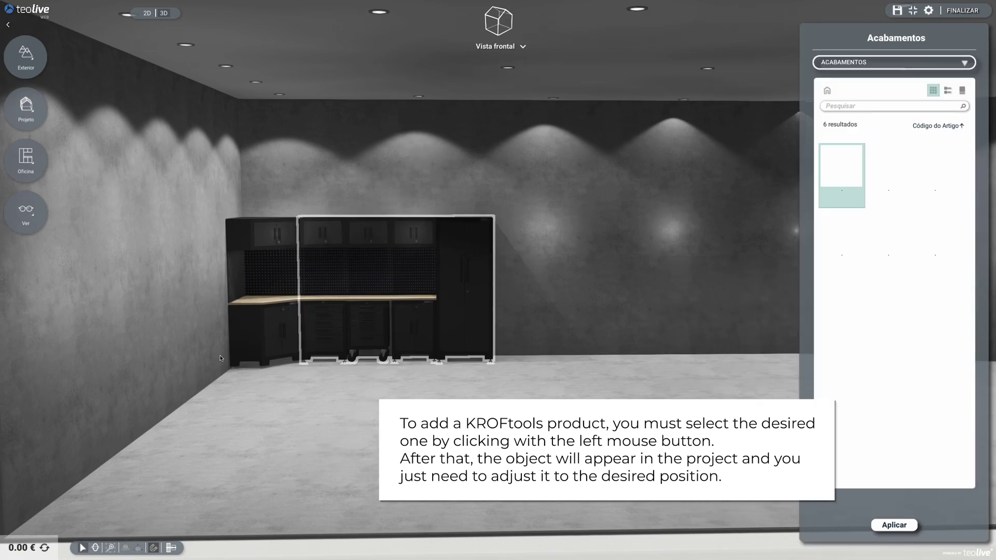
click(893, 525)
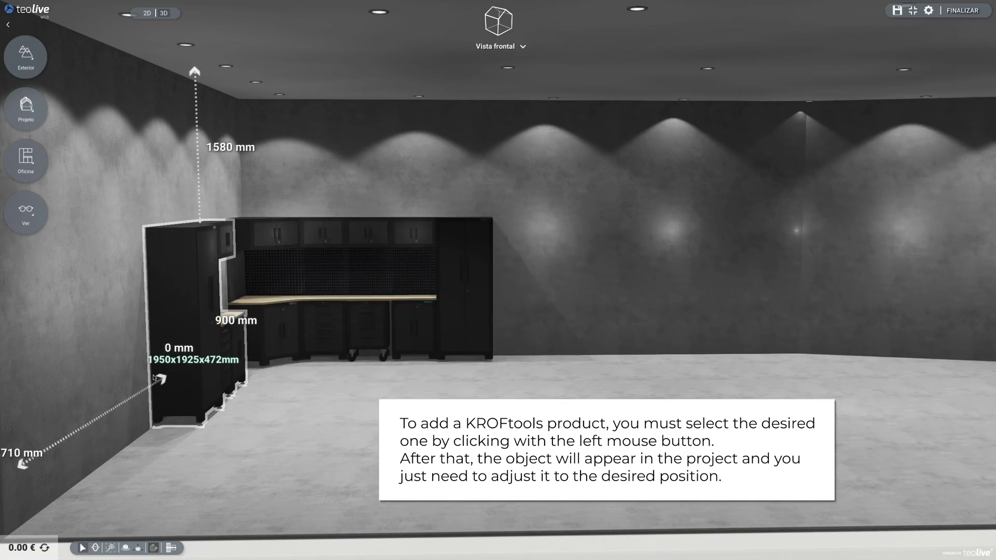
drag(170, 354, 177, 343)
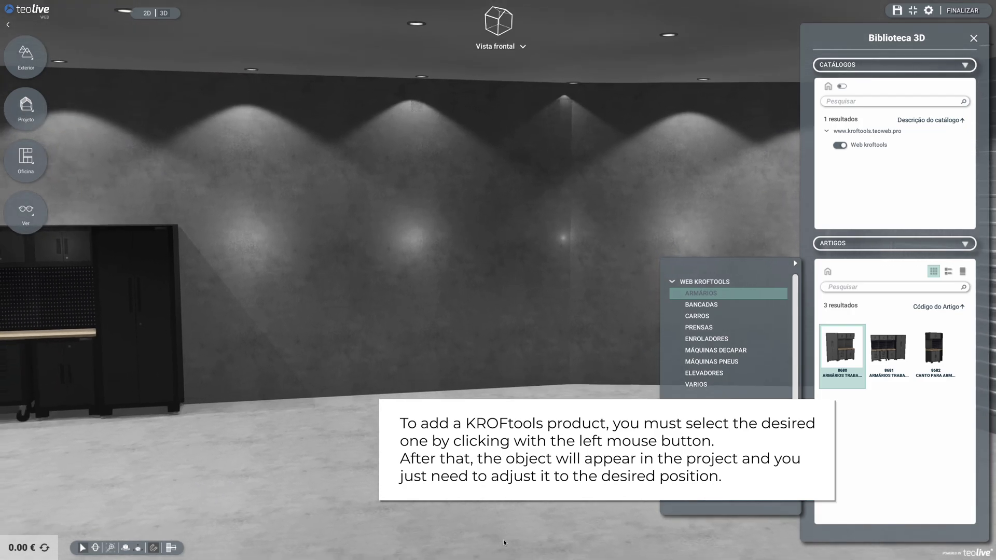
Place the 9805 two-column lift (3440 × 2878 × 1500) in the middle of the workshop floor
click(706, 375)
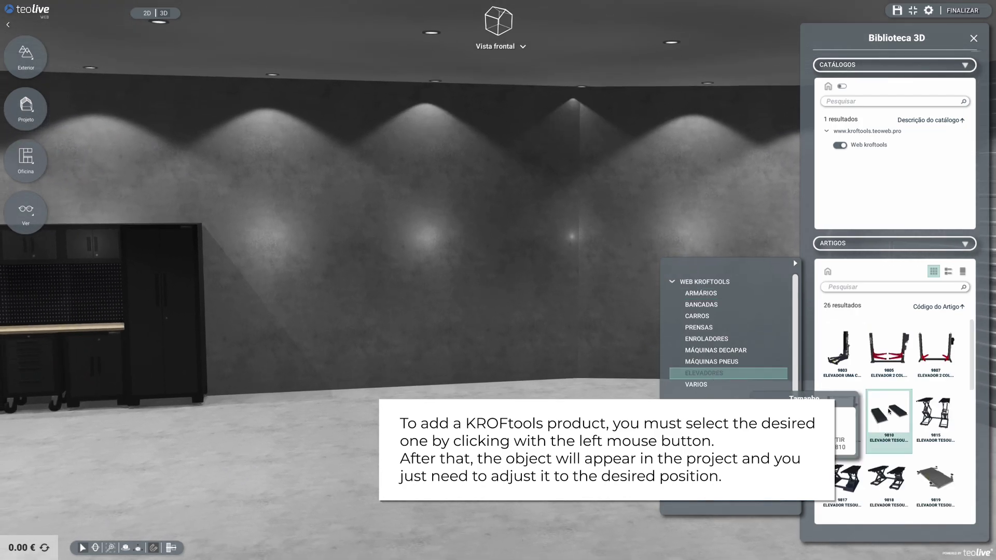
click(898, 372)
click(884, 363)
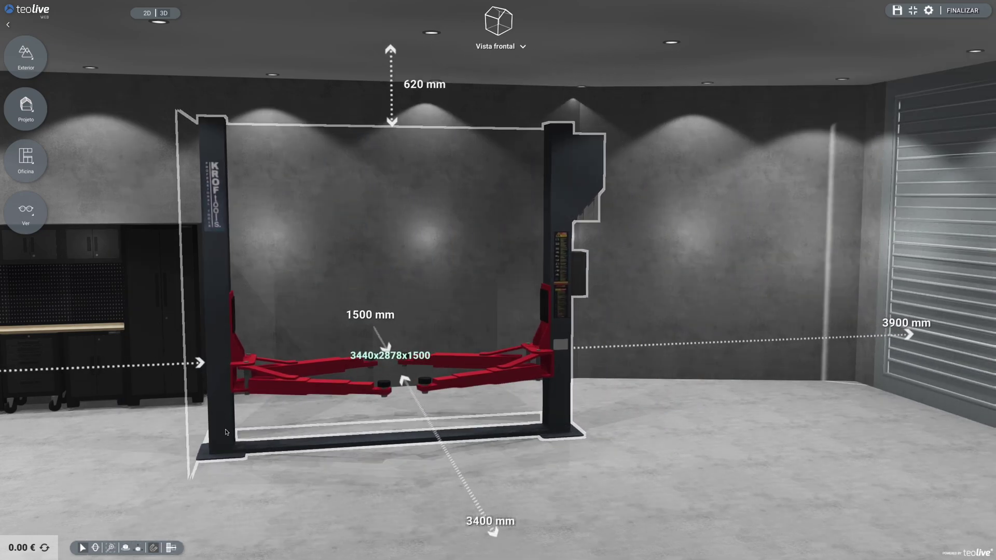
click(267, 438)
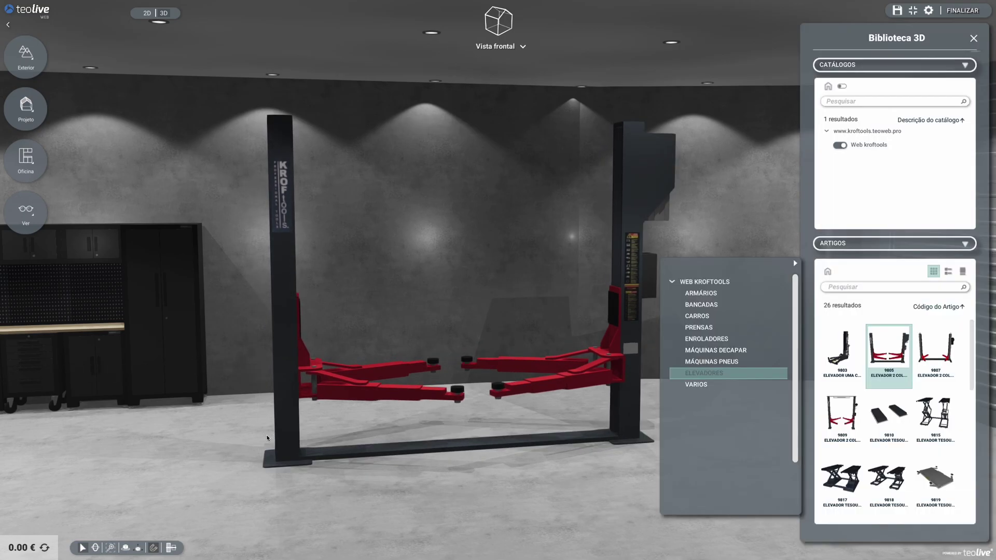
mouse_move(339, 450)
middle_down()
mouse_move(346, 440)
mouse_move(349, 458)
middle_up()
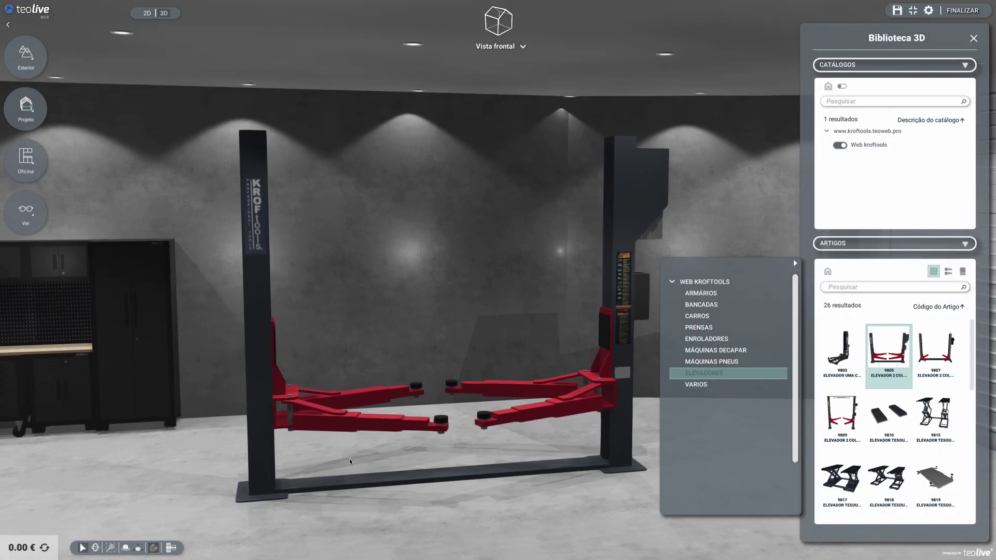
scroll(353, 495, down, 5)
Rotate the lift sideways around its vertical axis with Rodar (R)
scroll(354, 373, down, 3)
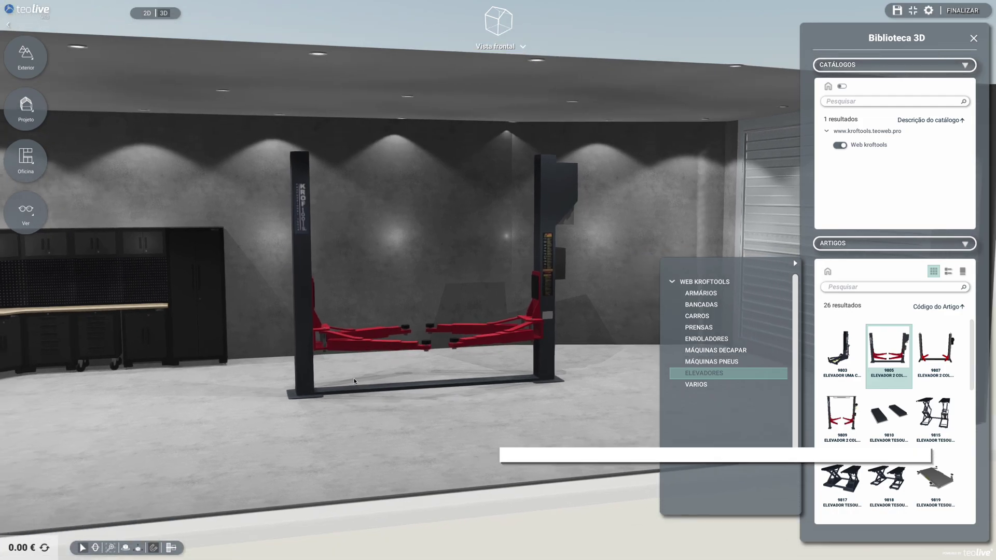
right_click(303, 372)
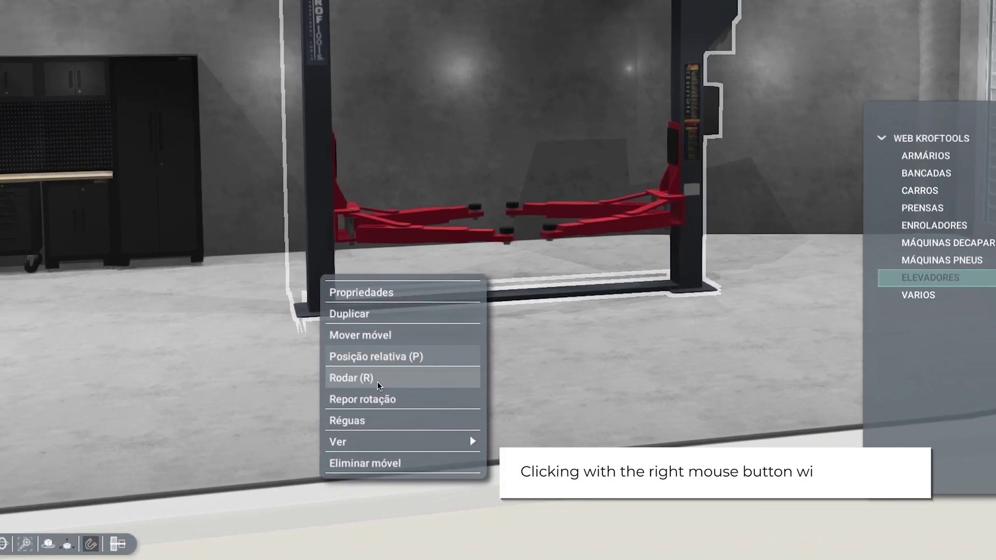
click(381, 376)
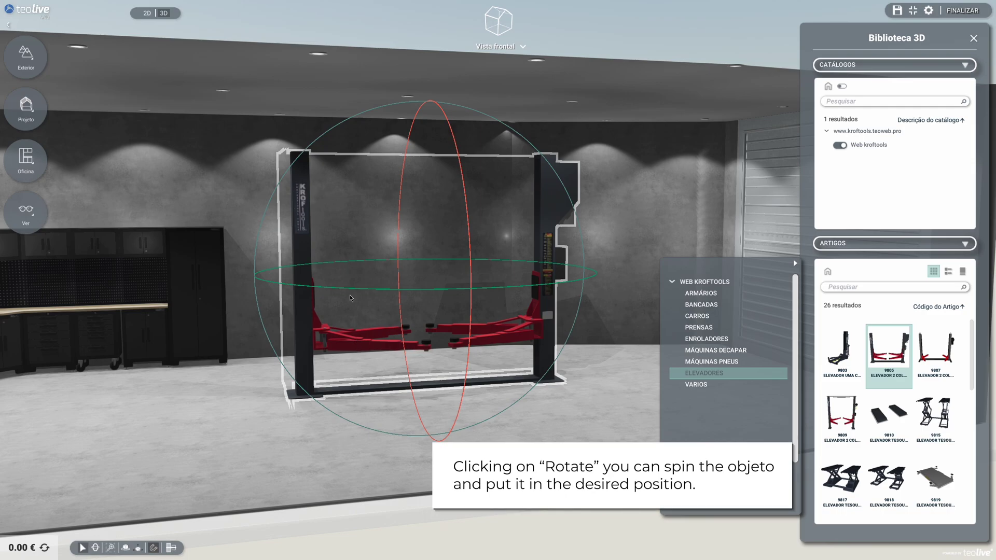
drag(346, 290, 361, 293)
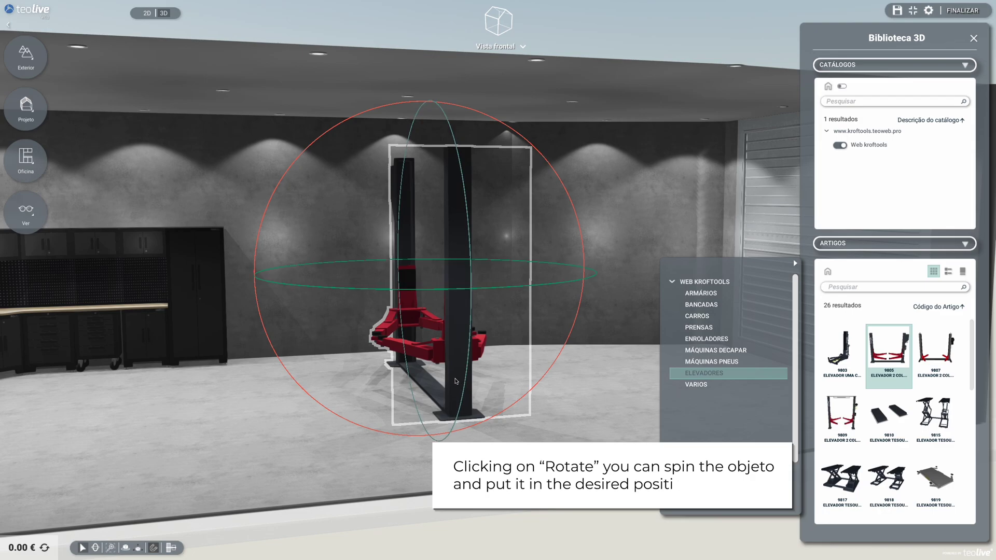
Move the lift with Mover móvel to a new spot away from the cabinets
right_click(456, 383)
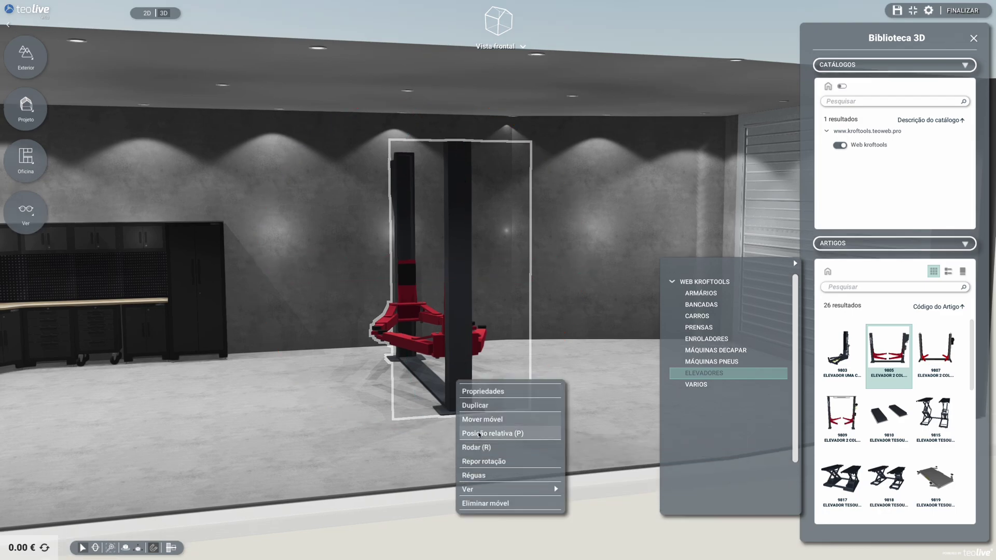
click(482, 419)
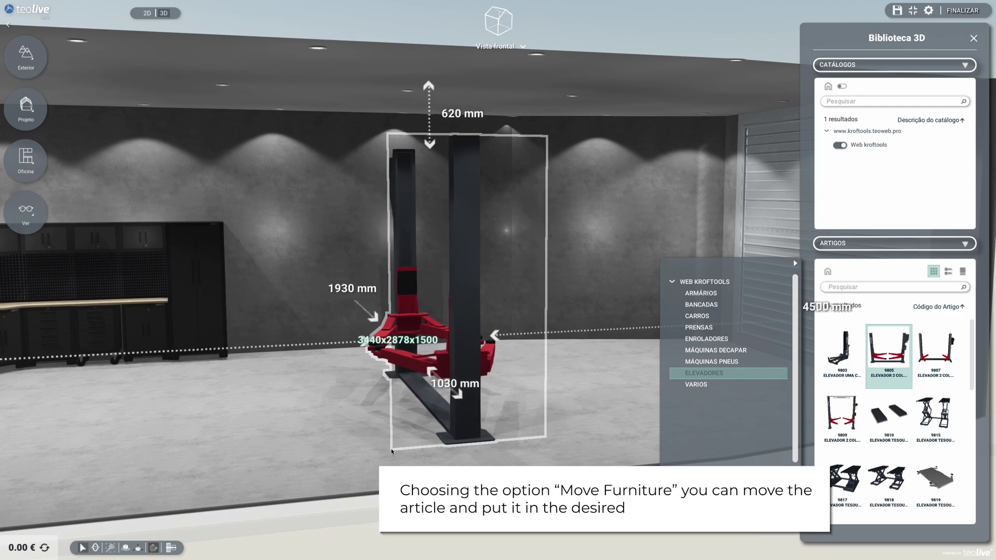
click(392, 452)
drag(576, 460, 646, 360)
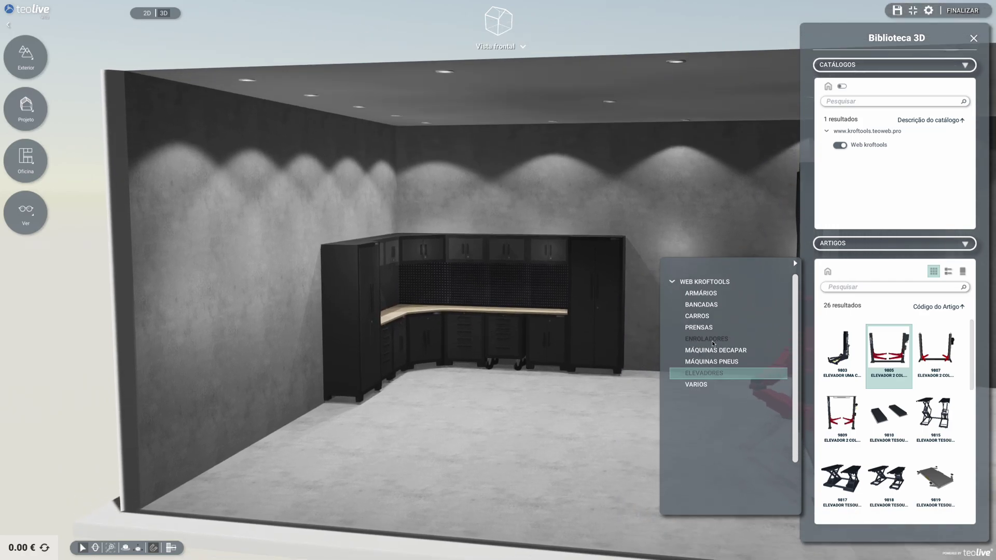
Place the 2087 air hose reel by the left wall and turn it a quarter turn
click(713, 343)
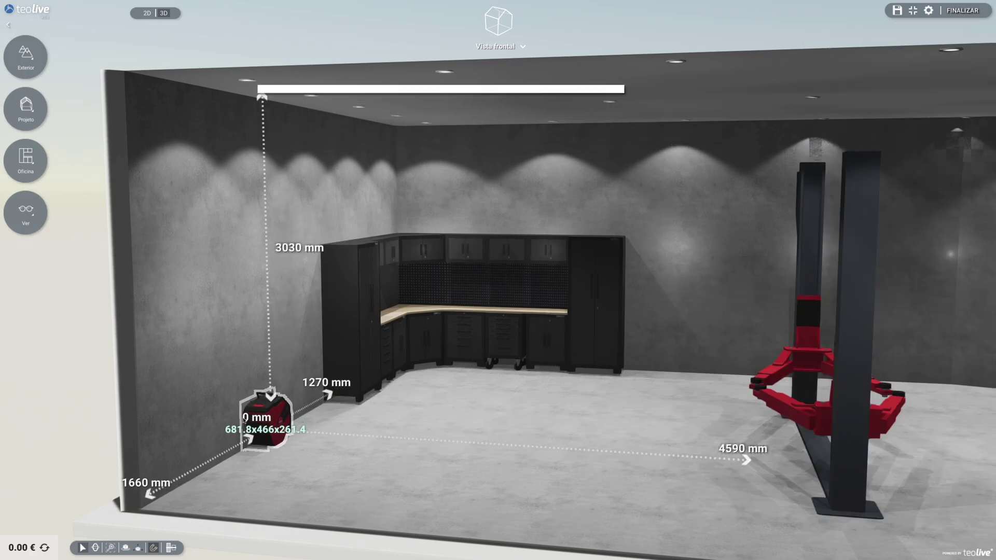
click(272, 440)
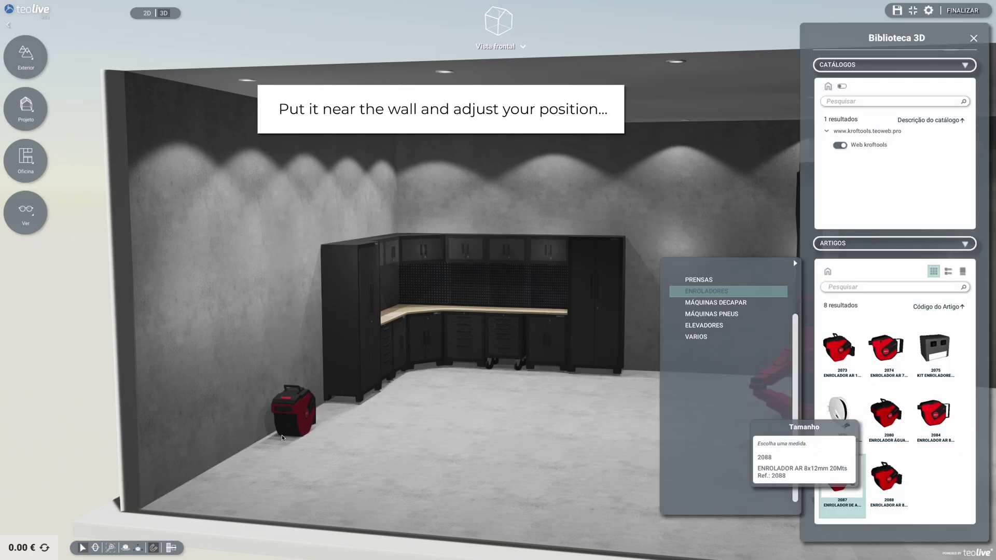
click(284, 416)
right_click(281, 407)
click(294, 450)
click(299, 423)
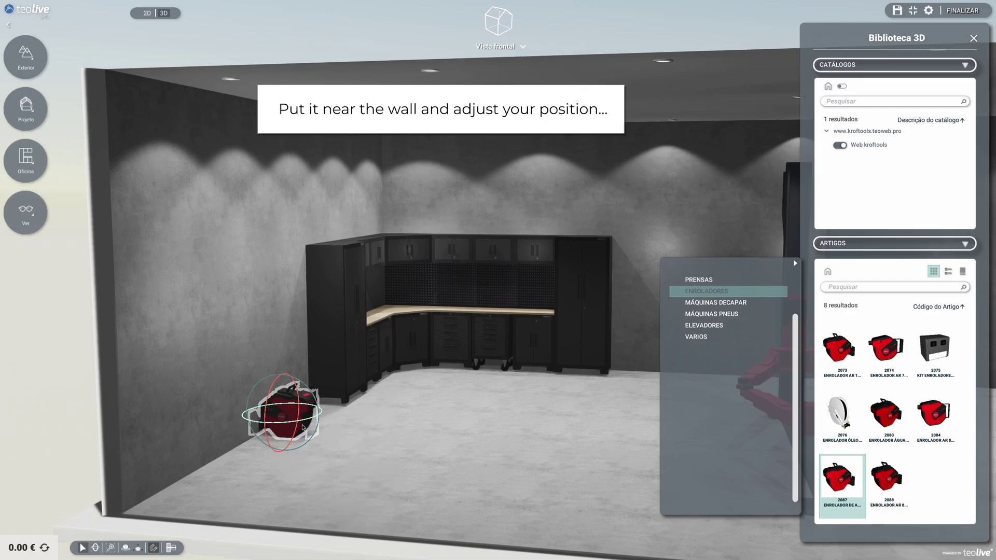
Reposition the air reel with Mover móvel so it sits against the left wall
right_click(296, 413)
click(312, 426)
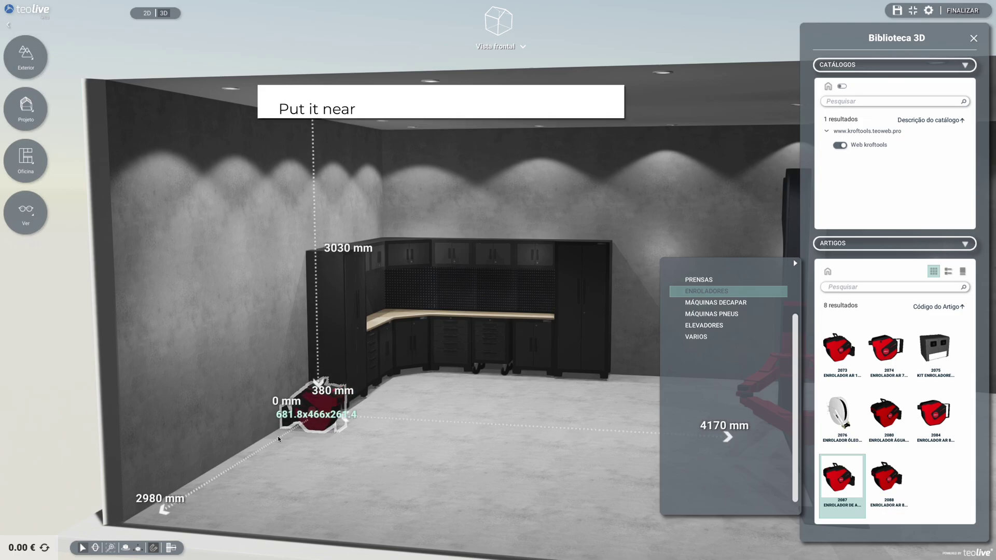
click(272, 433)
right_click(271, 391)
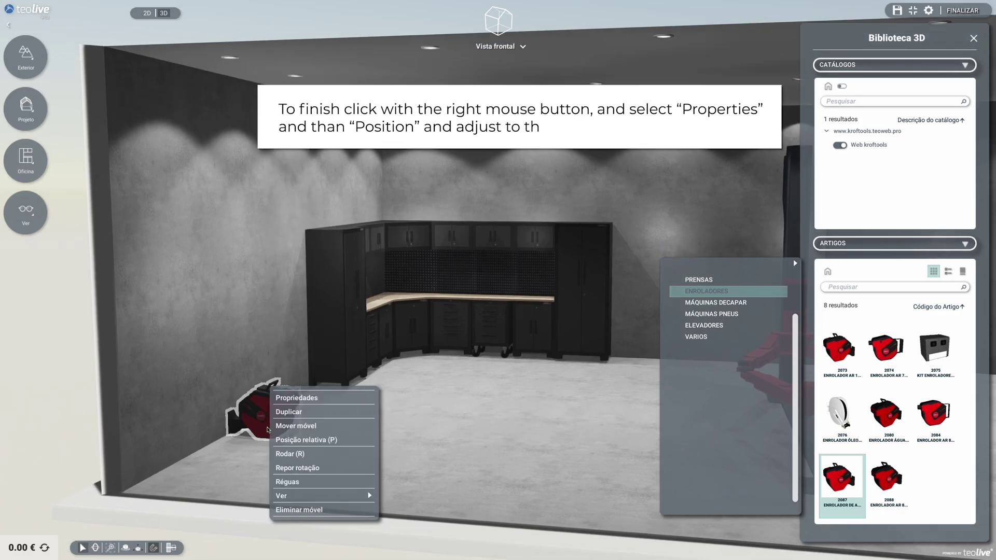
Edit the air reel's height in its position values, then delete the reel with Eliminar móvel
click(292, 397)
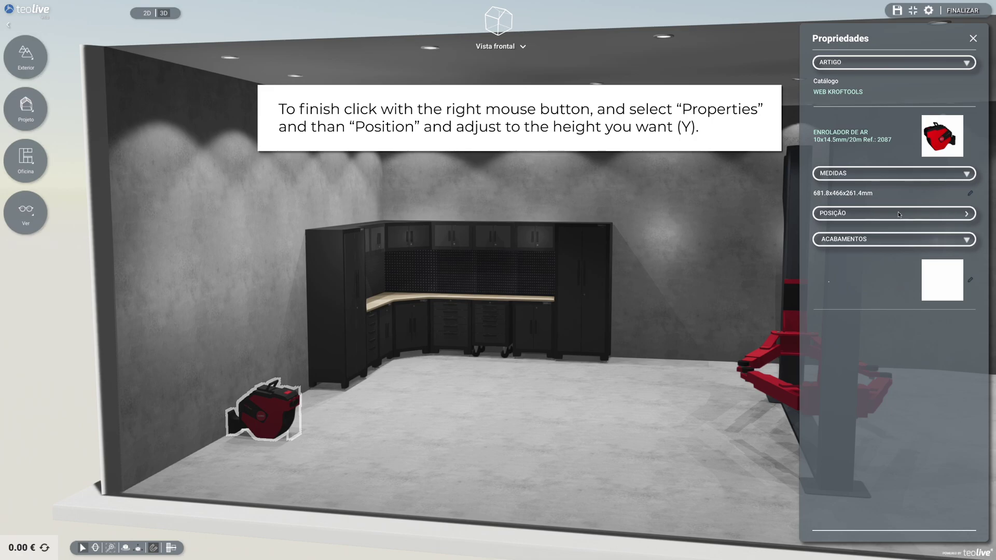
click(966, 214)
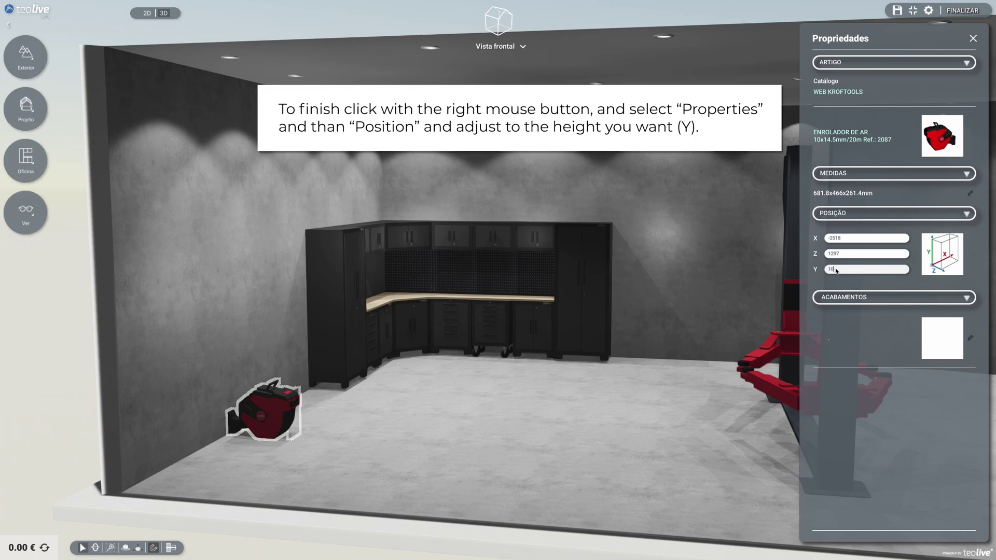
text(00)
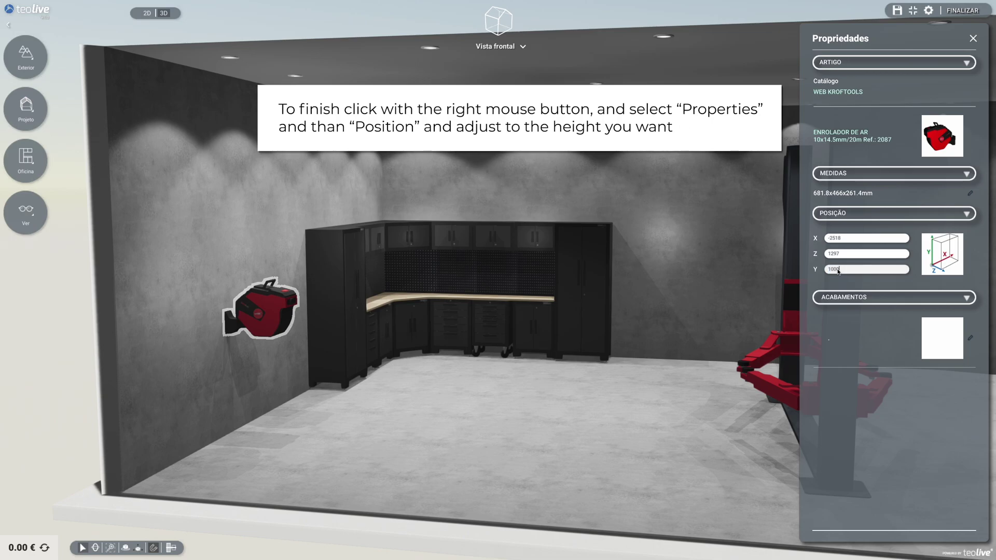
key(BackSpace)
key(BackSpace)
key(BackSpace)
key(BackSpace)
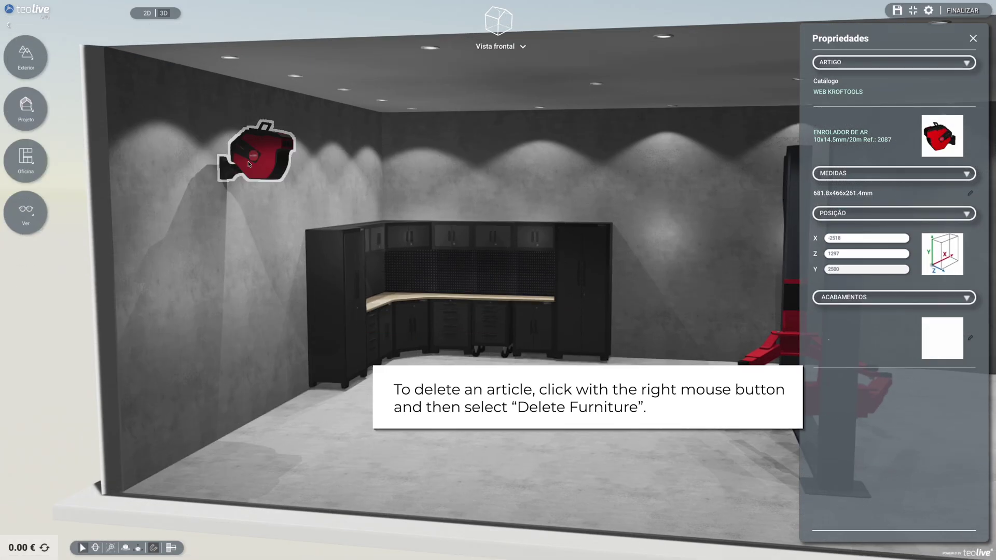
right_click(254, 165)
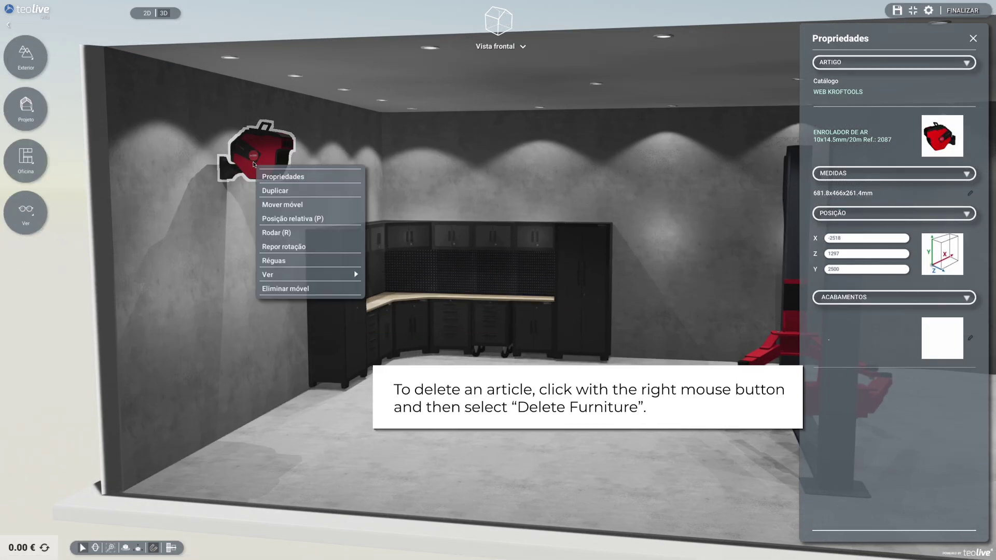
click(289, 290)
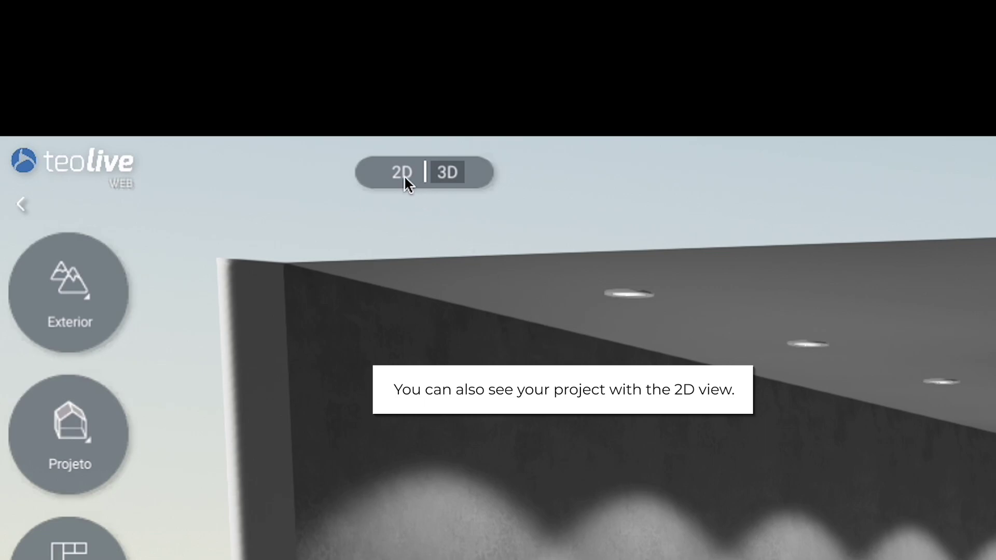
In the 2D plan, move the lift left to about 2460 mm from the left wall
click(403, 172)
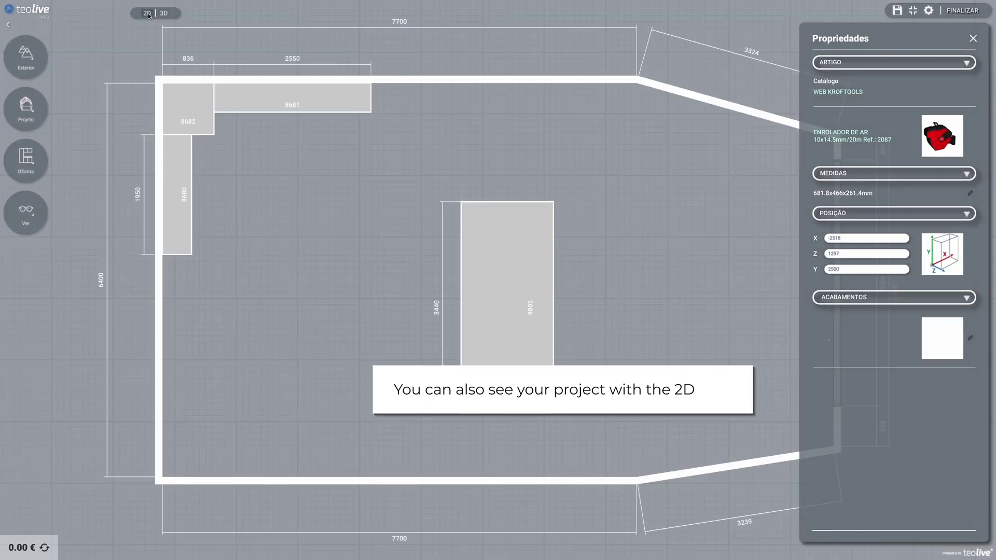
scroll(398, 198, down, 5)
drag(541, 226, 499, 224)
scroll(435, 250, up, 1)
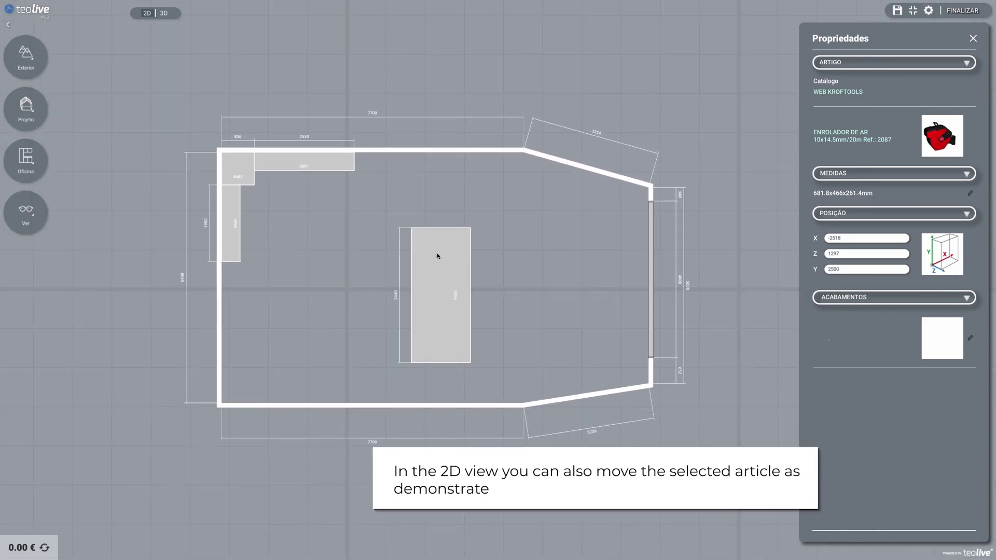
click(441, 259)
scroll(442, 263, up, 2)
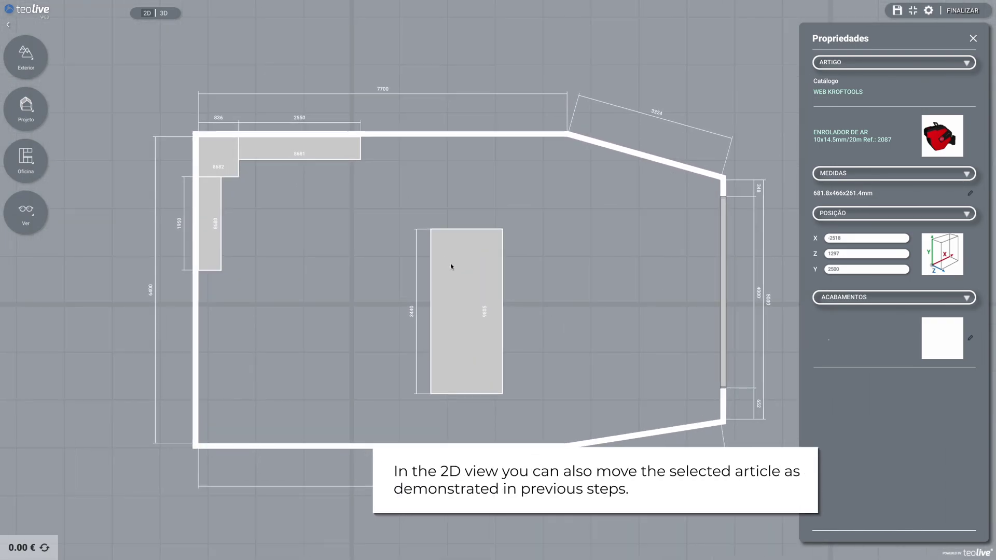
click(475, 325)
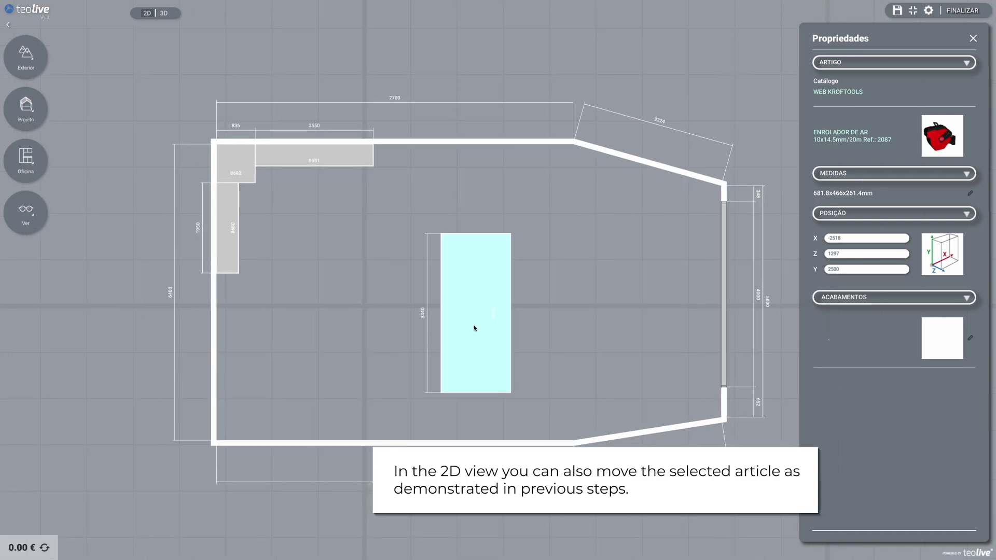
right_click(474, 327)
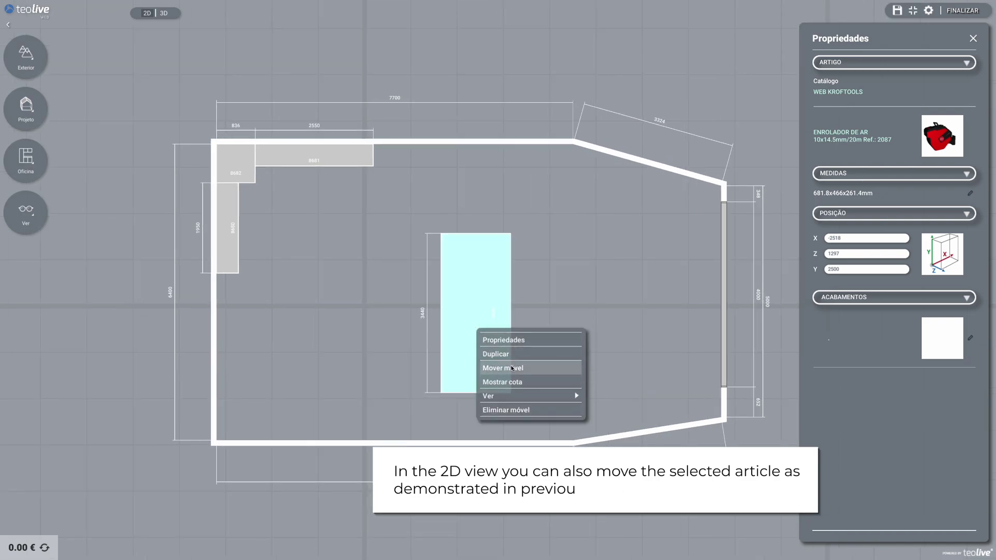
click(502, 368)
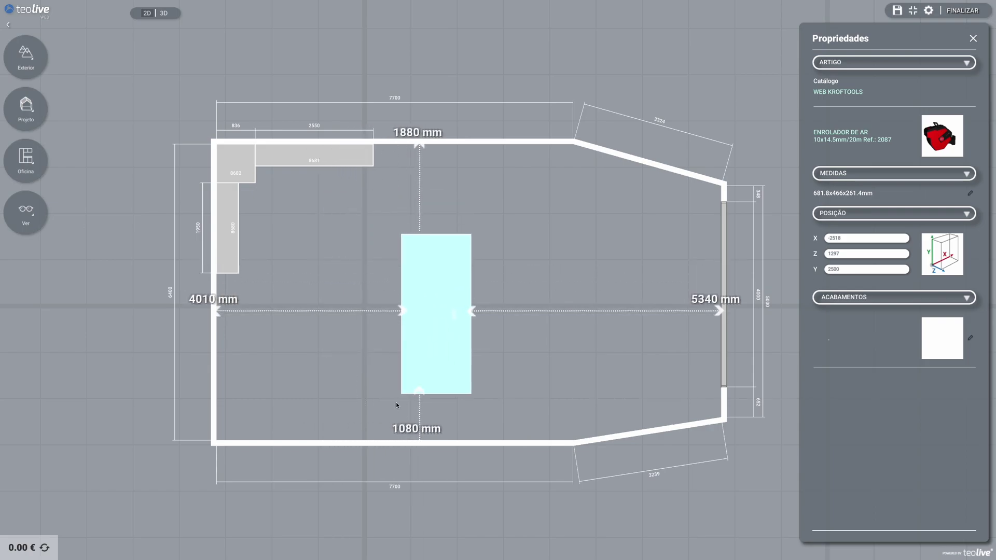
click(330, 421)
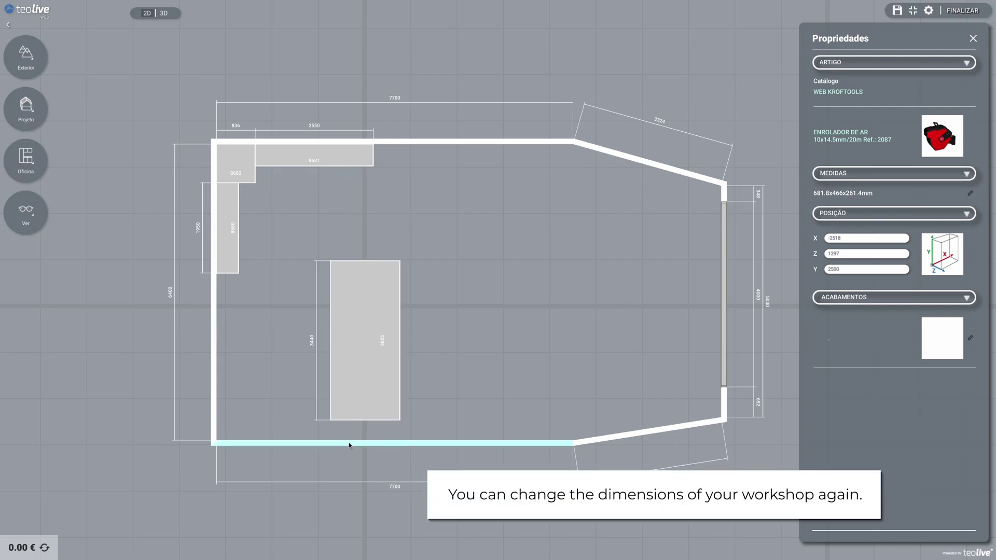
Drag the bottom wall down so the left wall measures 7100, and lower the slanted segment
drag(321, 473, 506, 478)
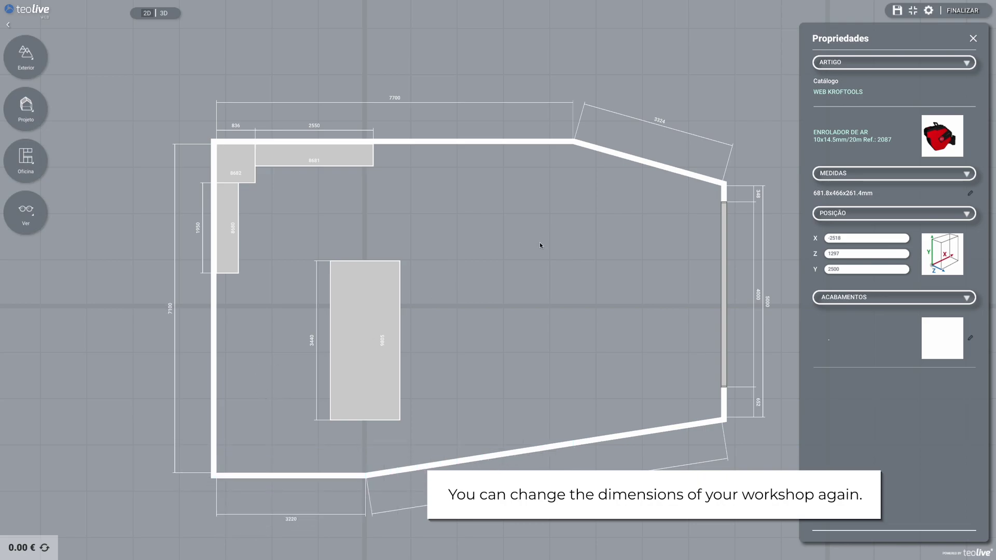
mouse_move(624, 439)
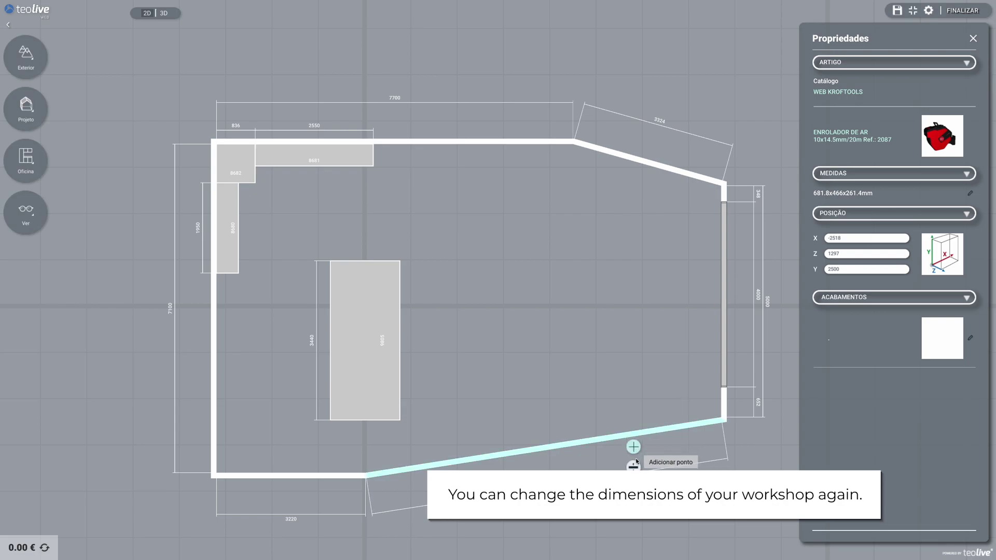
mouse_move(622, 437)
mouse_down()
mouse_move(630, 496)
mouse_move(619, 449)
mouse_up()
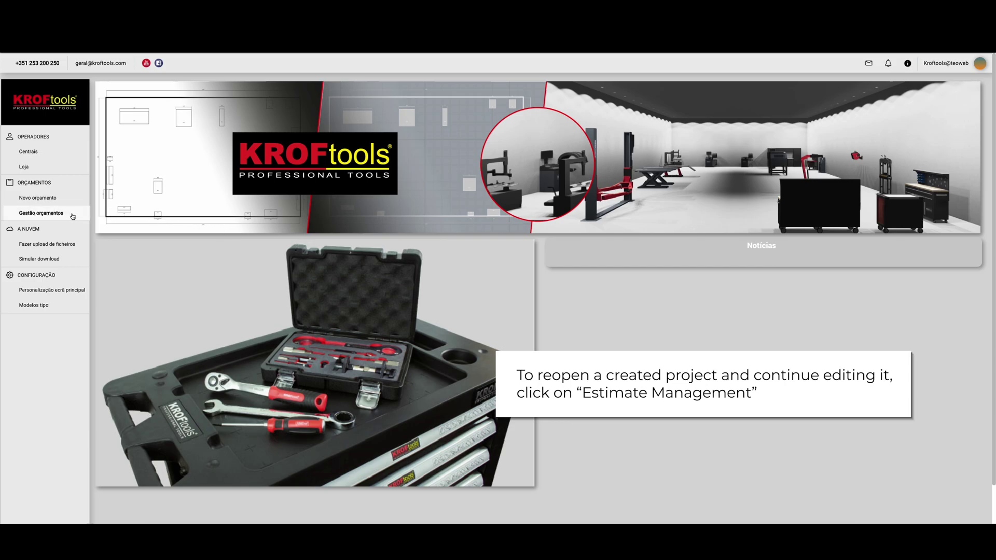
Reopen the KROFtools Processo 3D project from the Gestão orçamentos list
click(42, 213)
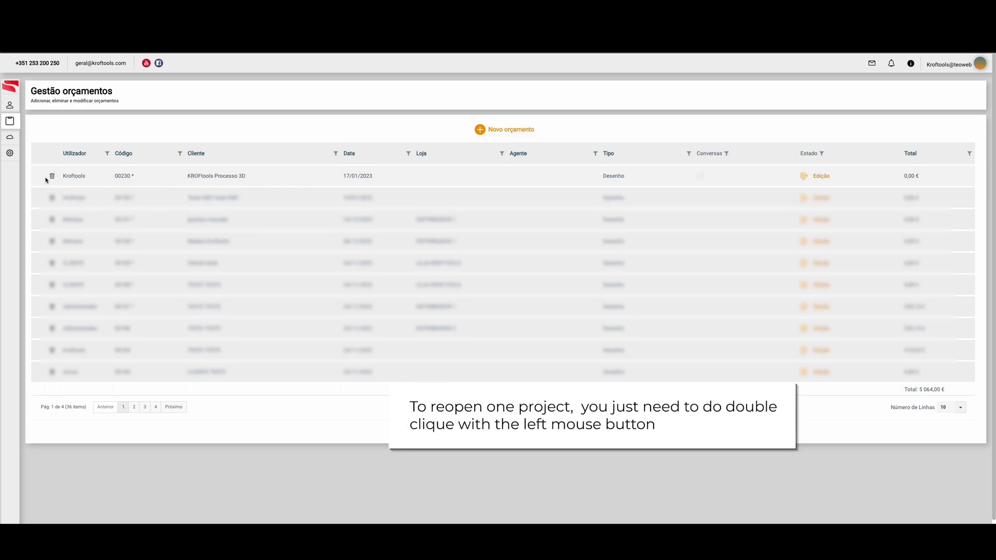
double_click(452, 178)
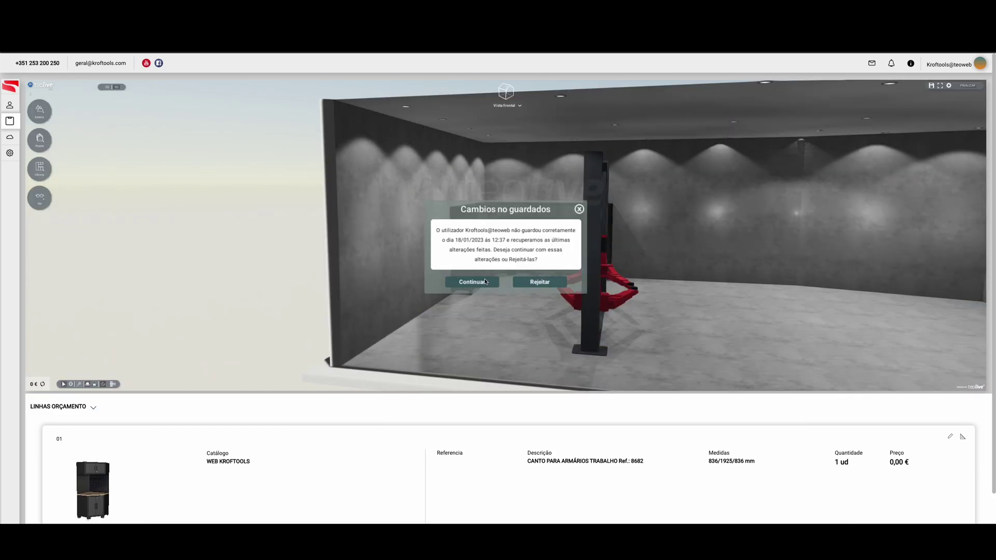
Keep the recovered unsaved changes, view the 2D floor plan, then start finalizing with FINALIZAR
click(485, 282)
click(939, 85)
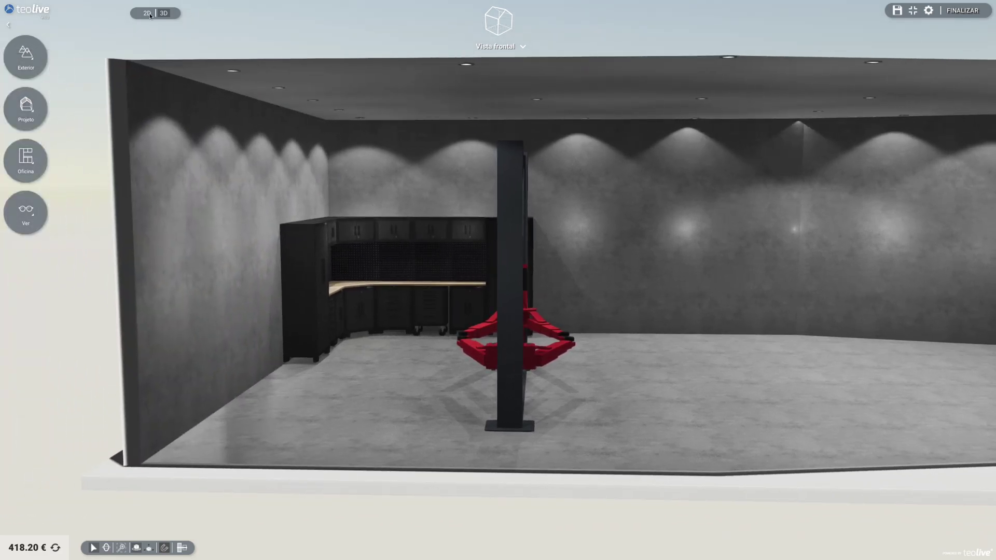
click(148, 13)
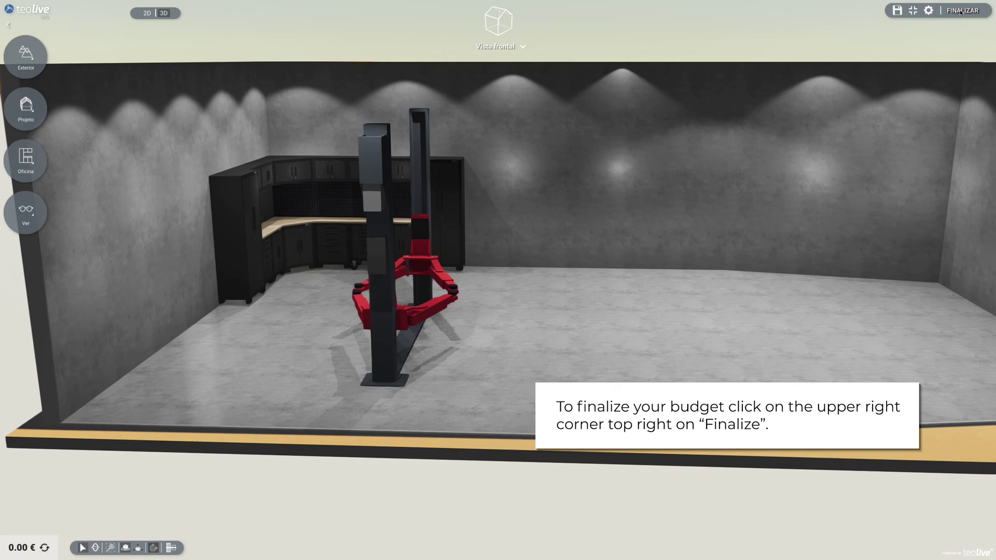
click(960, 12)
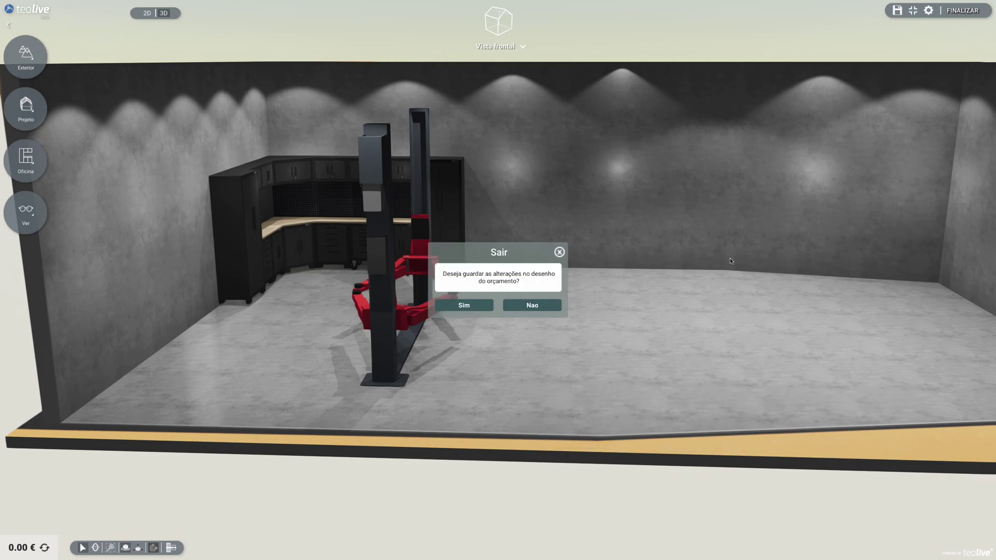
Save the drawing, confirm it's finished, and step through Planta Geral, Alçados and Vista 3D
click(464, 306)
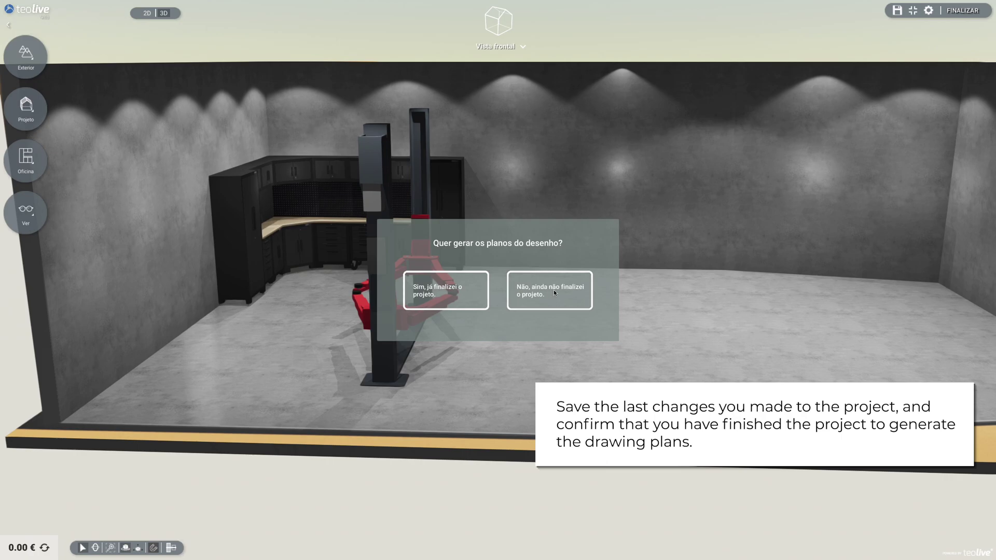
click(446, 293)
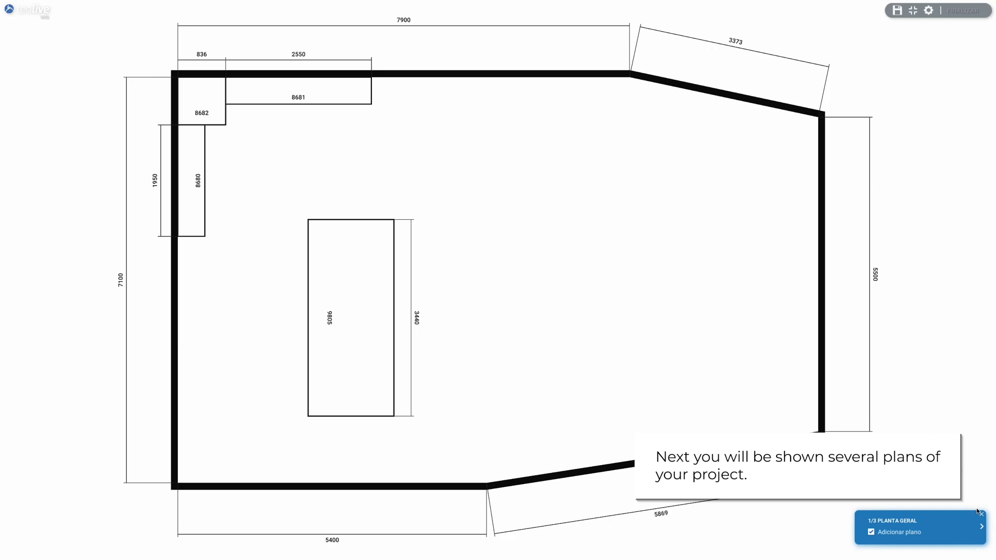
click(982, 527)
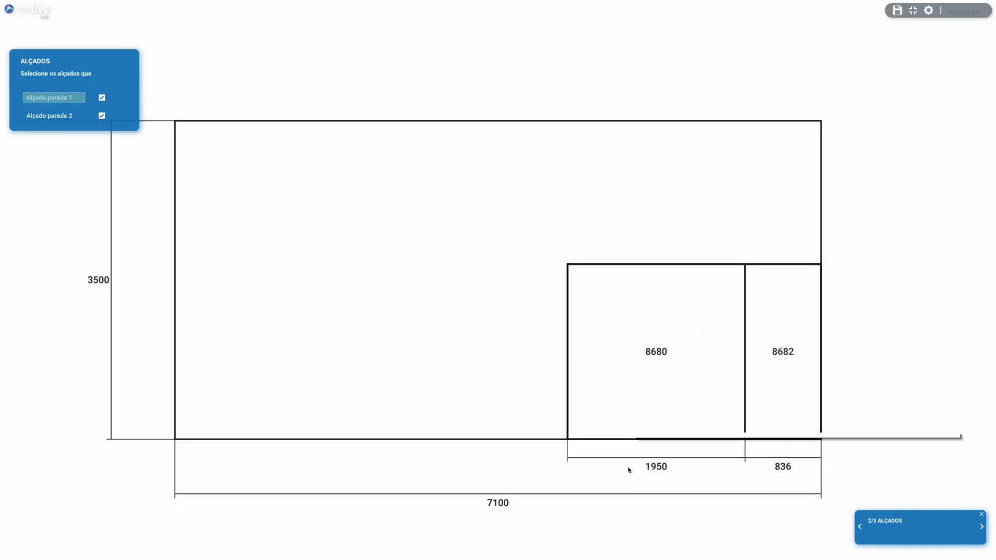
click(982, 527)
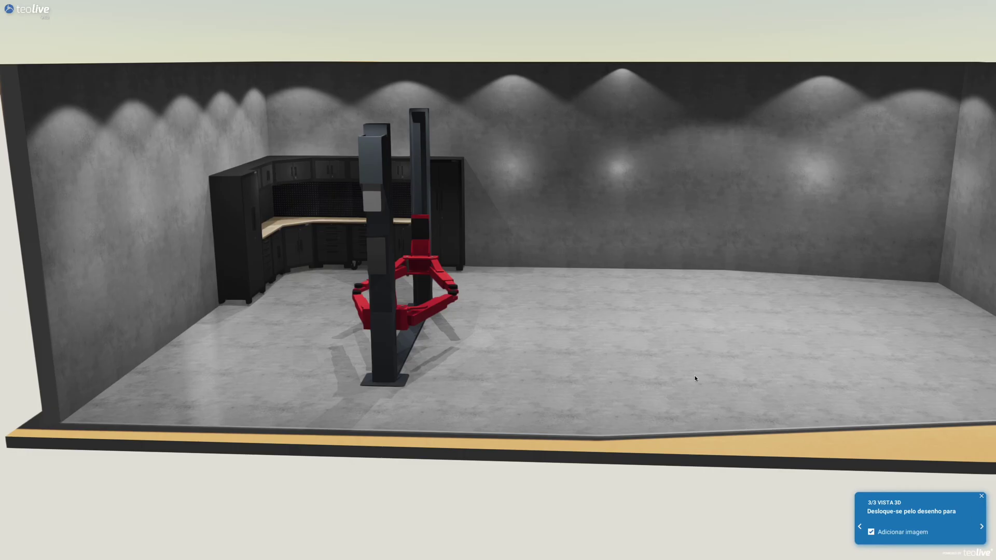
click(982, 527)
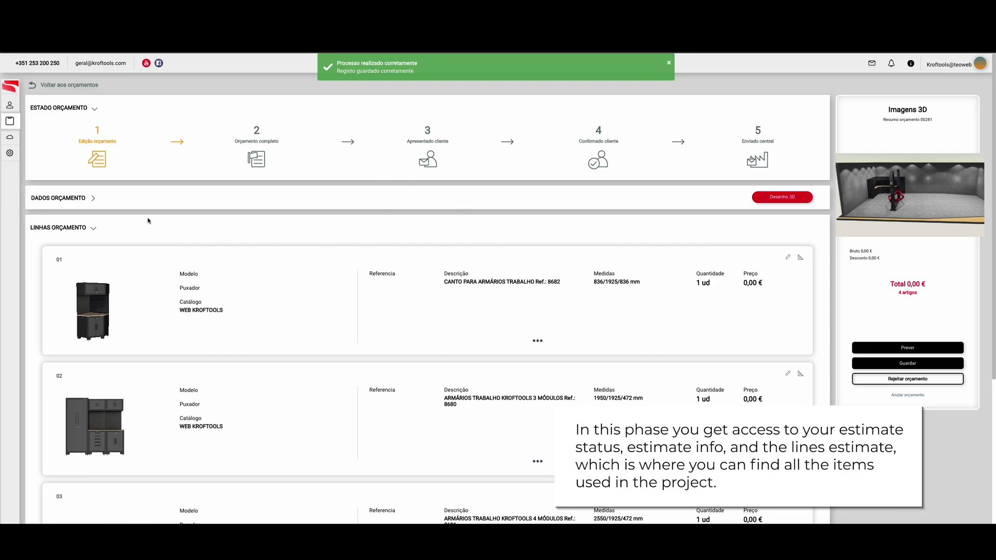
click(93, 199)
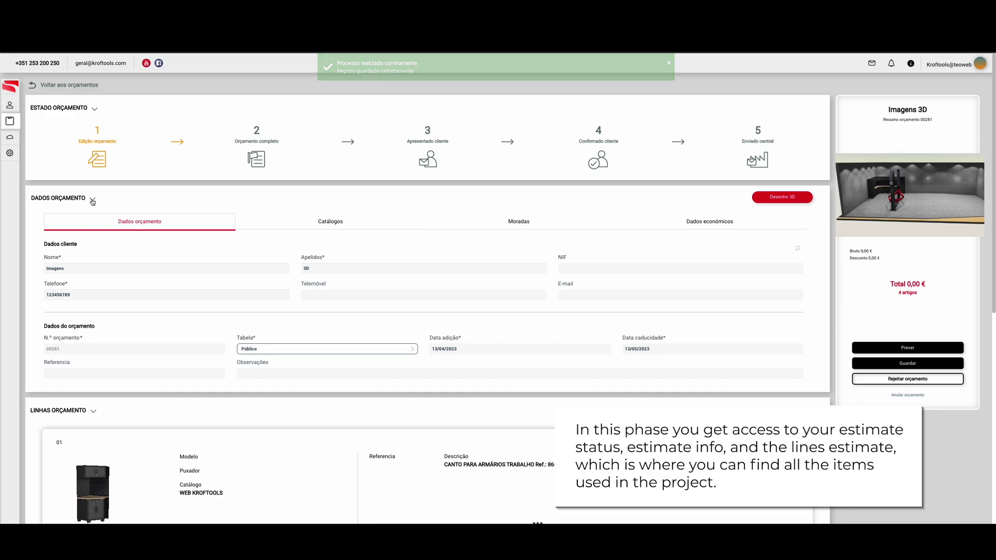
click(114, 207)
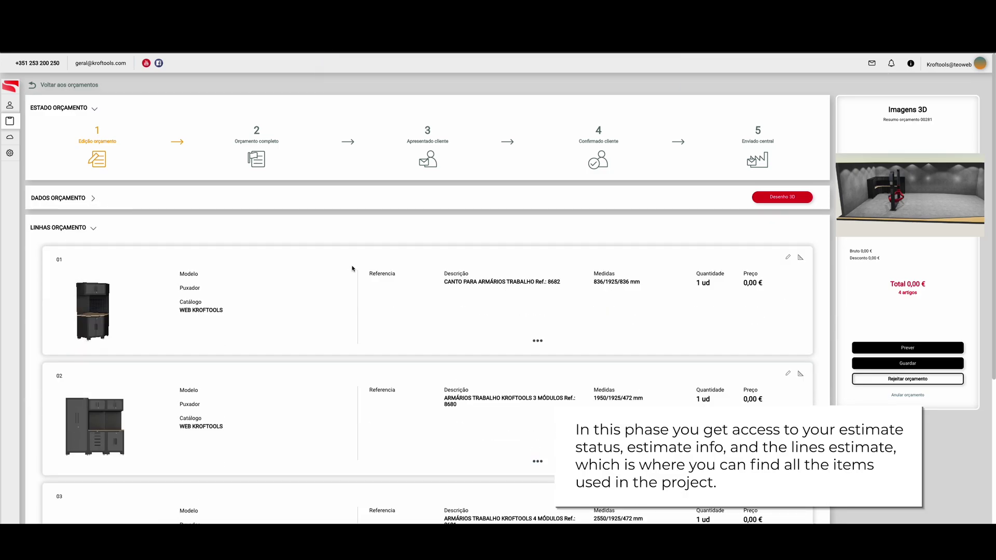
scroll(351, 268, down, 3)
scroll(351, 267, down, 2)
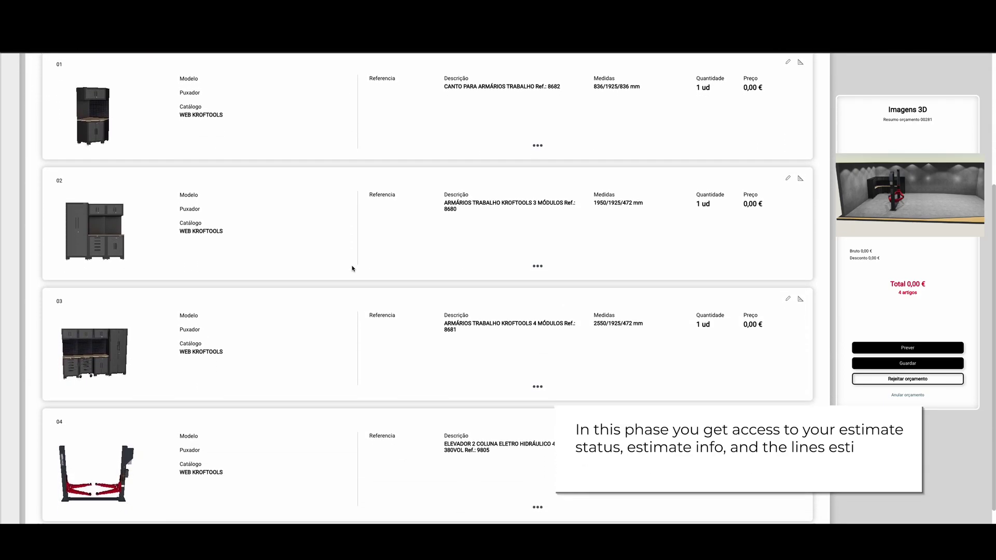
scroll(351, 268, up, 5)
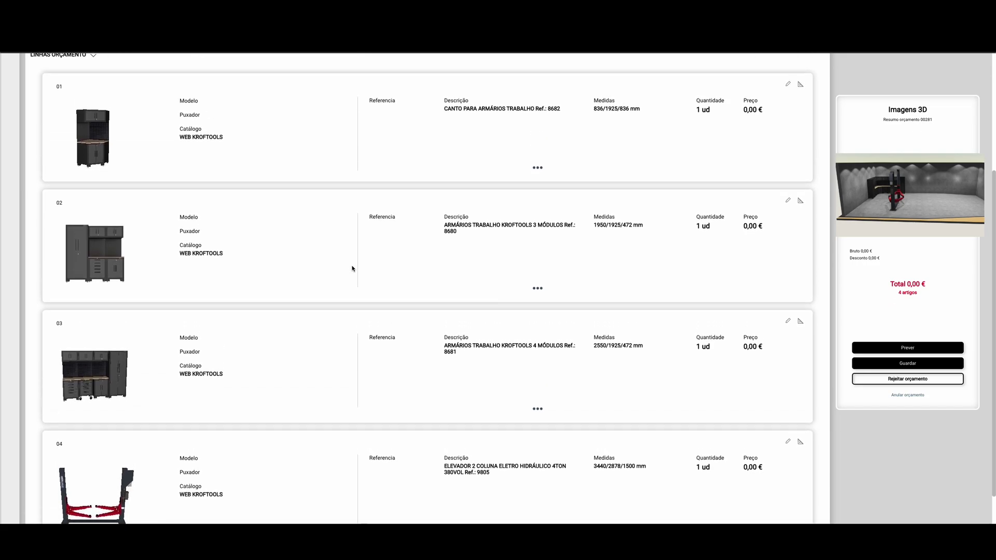